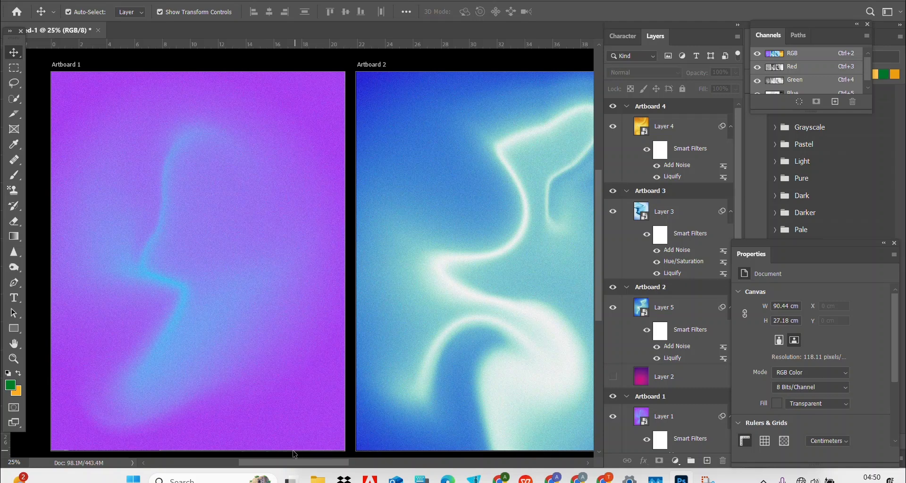
Step: Go to the Home screen to start a new 8.3 × 10.7 in artboard document at 118.11 pixels/cm
drag(256, 465, 367, 446)
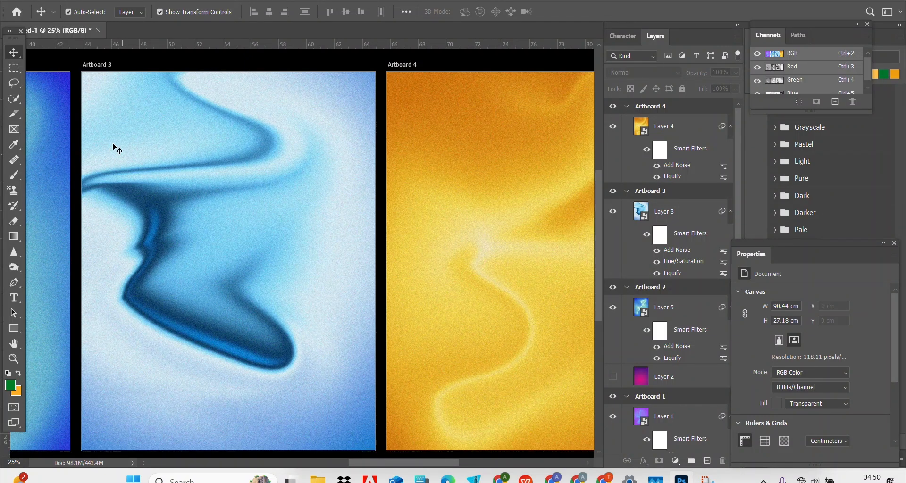
click(17, 10)
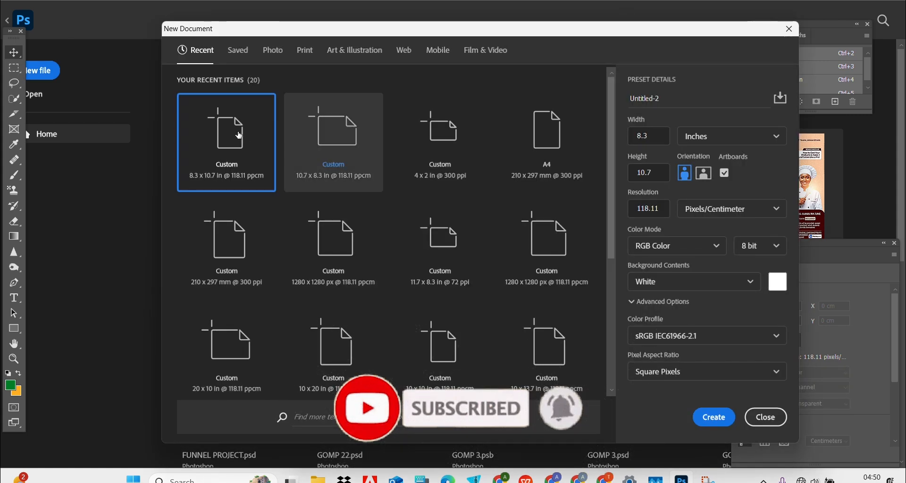
Step: Create the Untitled-2 document with a blank Artboard 1 and pick the Gradient tool
click(701, 417)
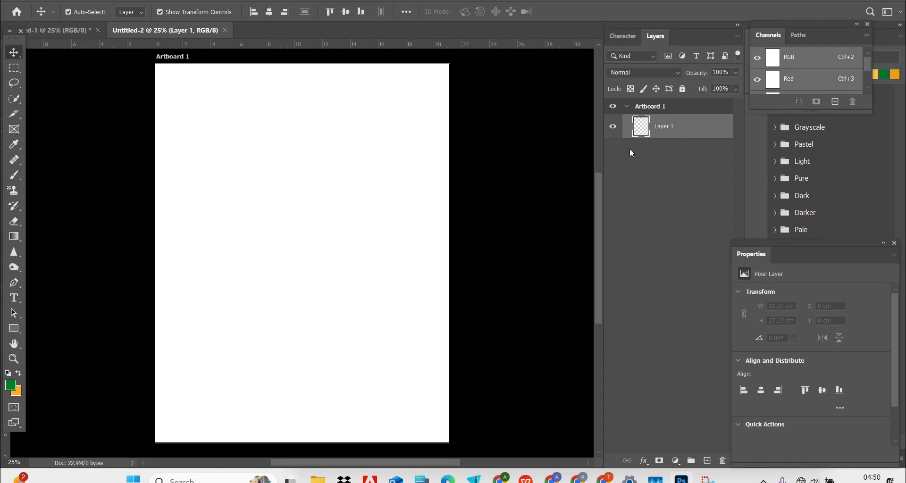
click(16, 237)
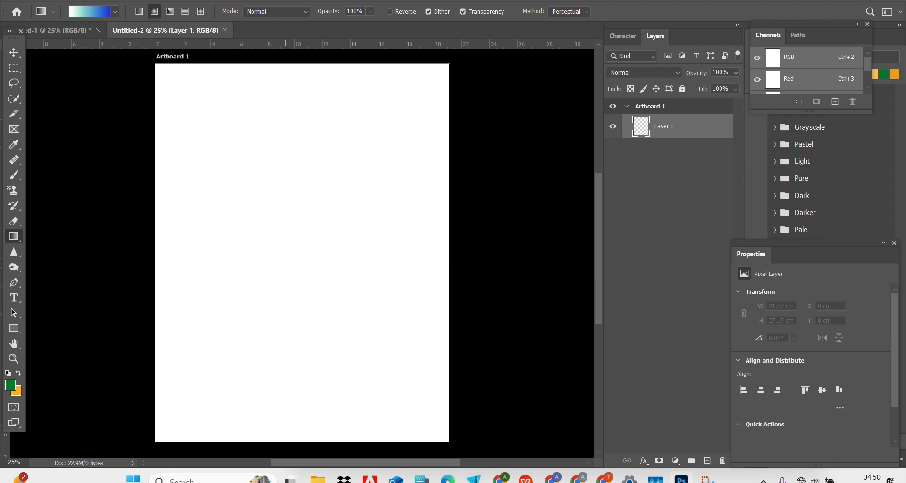
Step: Draw a radial white-to-blue gradient out from Artboard 1's centre and convert Layer 1 to a smart object
drag(286, 262, 283, 58)
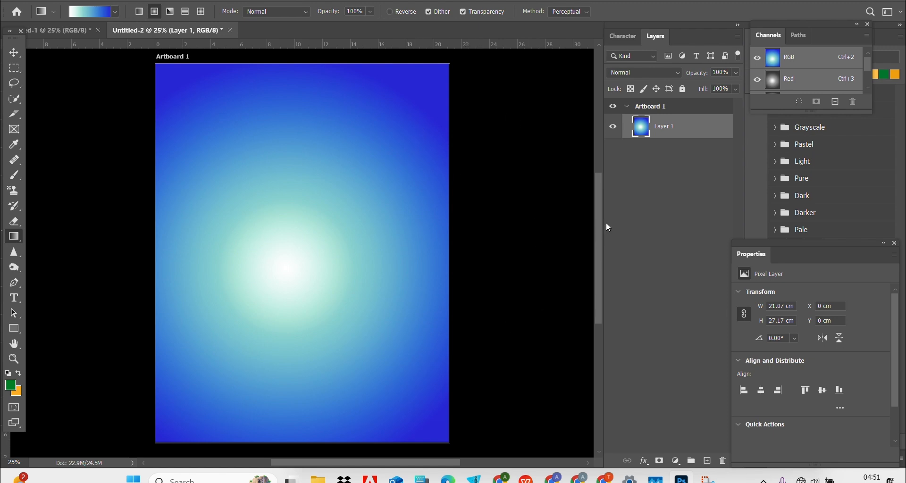
right_click(667, 126)
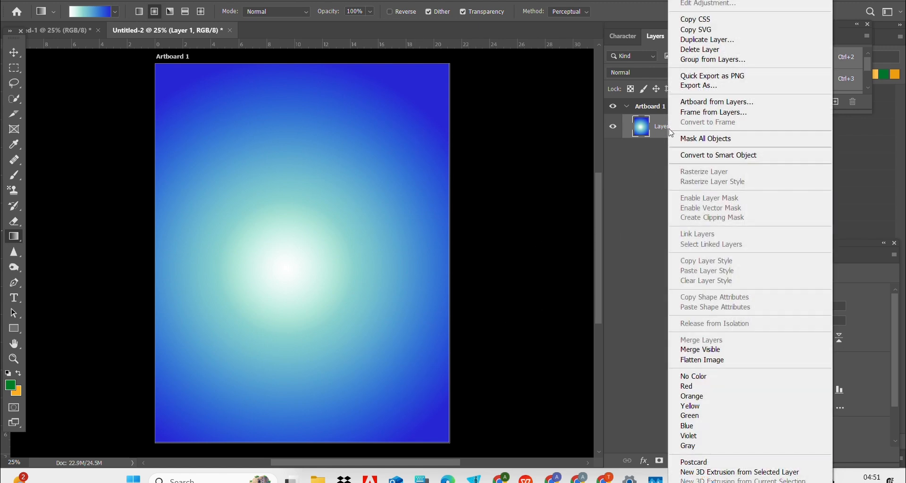
click(688, 158)
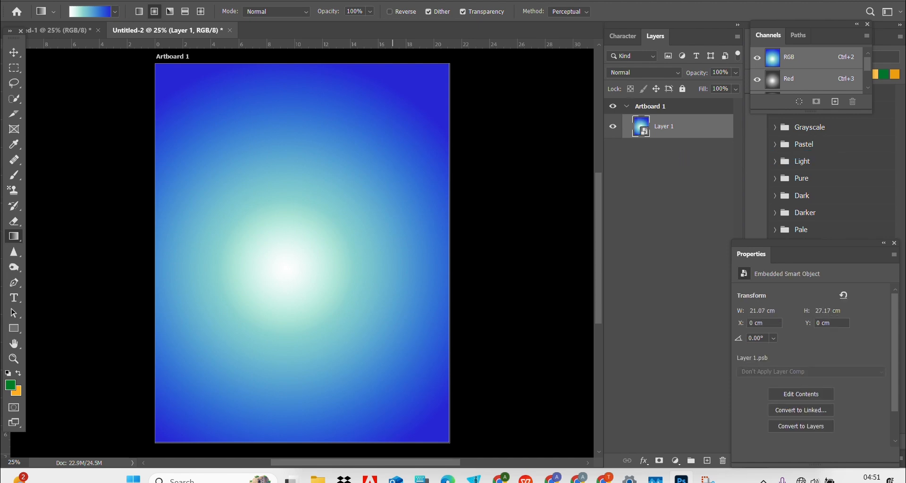
click(162, 1)
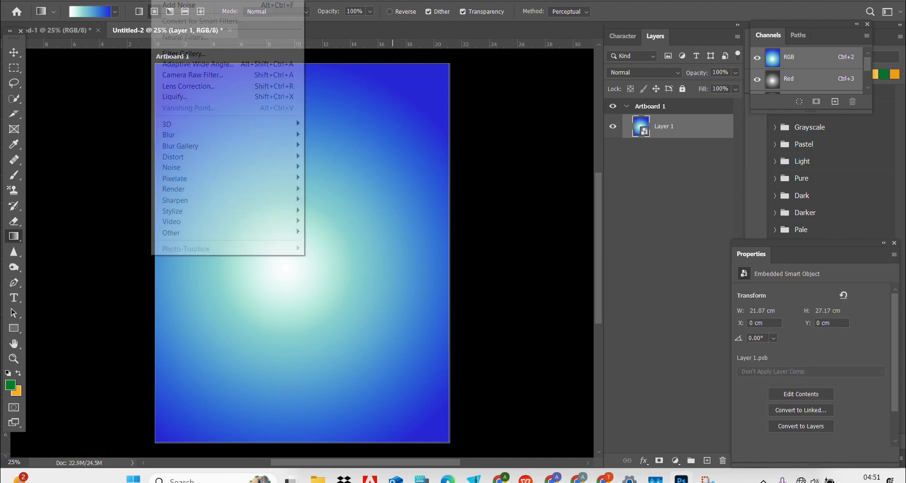
Step: Liquify Layer 1 with a 1300-size Forward Warp brush, bending the glow into an S-shaped band
click(191, 96)
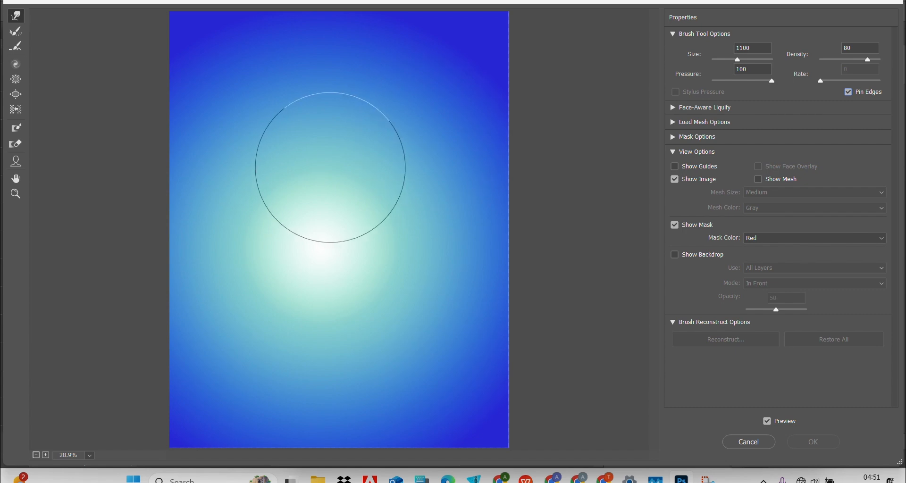
key(bracketright)
key(bracketright)
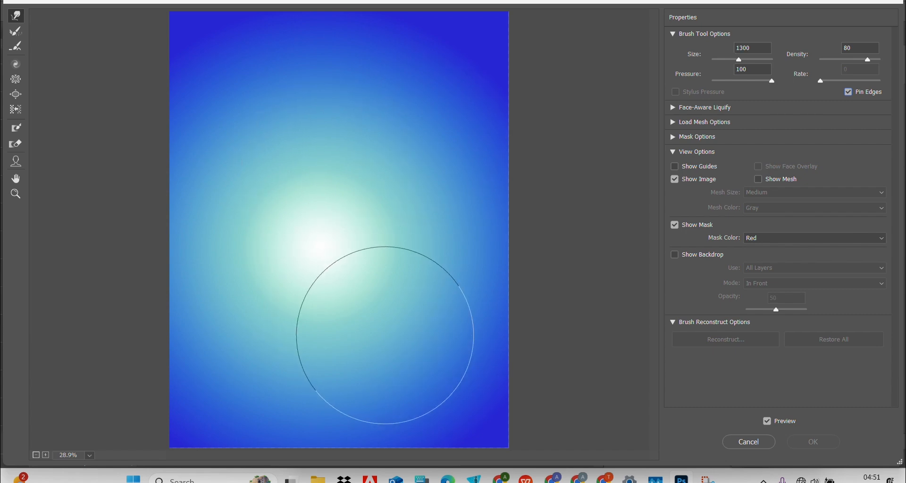
mouse_move(396, 346)
mouse_down()
mouse_move(334, 326)
mouse_move(326, 336)
mouse_up()
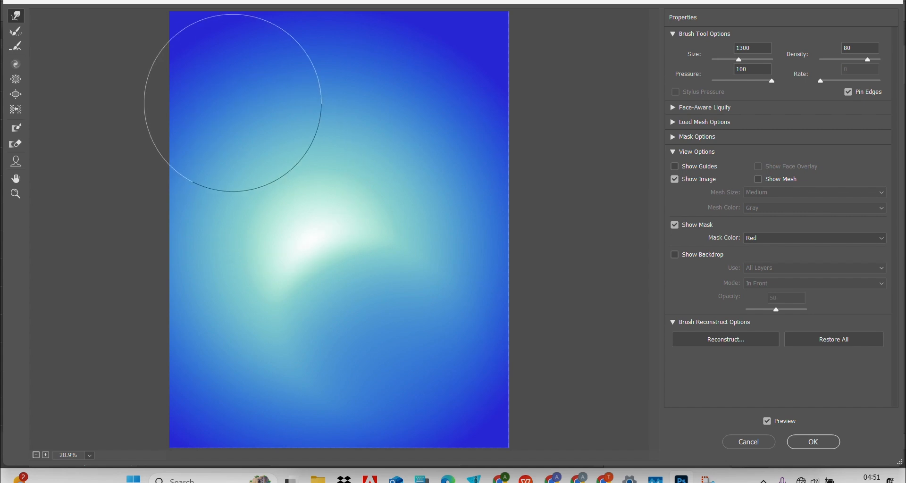
mouse_move(261, 97)
mouse_down()
mouse_move(292, 140)
mouse_move(349, 185)
mouse_move(285, 344)
mouse_move(265, 340)
mouse_move(253, 273)
mouse_move(320, 284)
mouse_move(370, 306)
mouse_move(418, 349)
mouse_move(427, 240)
mouse_move(308, 167)
mouse_move(300, 137)
mouse_move(341, 94)
mouse_move(414, 77)
mouse_up()
mouse_move(307, 215)
mouse_down()
mouse_move(259, 292)
mouse_move(289, 216)
mouse_move(284, 176)
mouse_move(401, 174)
mouse_move(365, 154)
mouse_move(376, 82)
mouse_move(387, 87)
mouse_move(244, 75)
mouse_move(196, 27)
mouse_up()
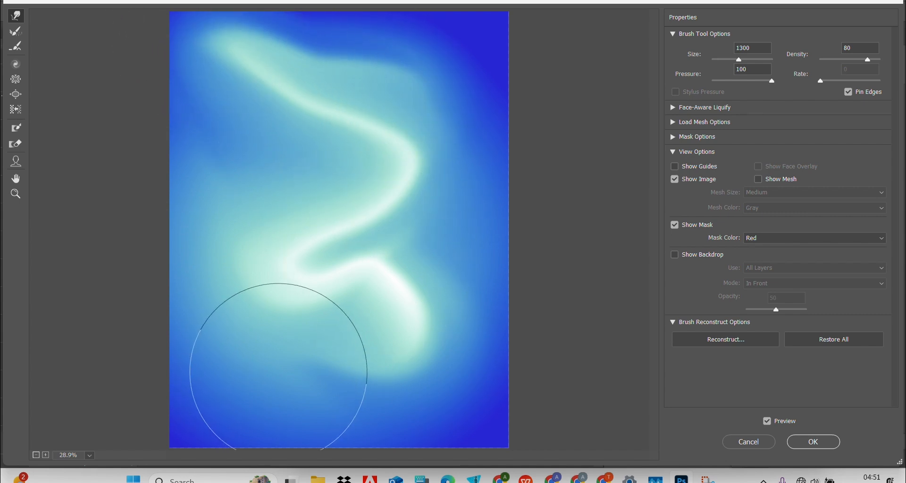
drag(300, 377, 243, 469)
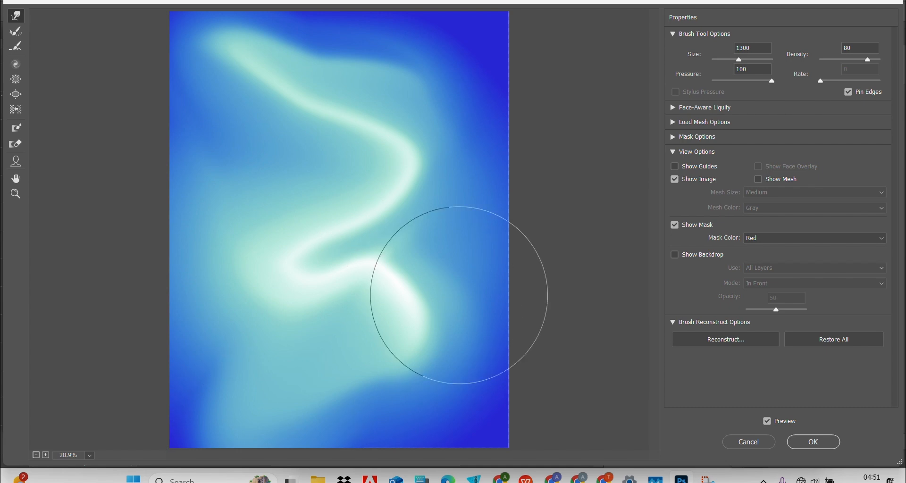
drag(296, 282, 254, 281)
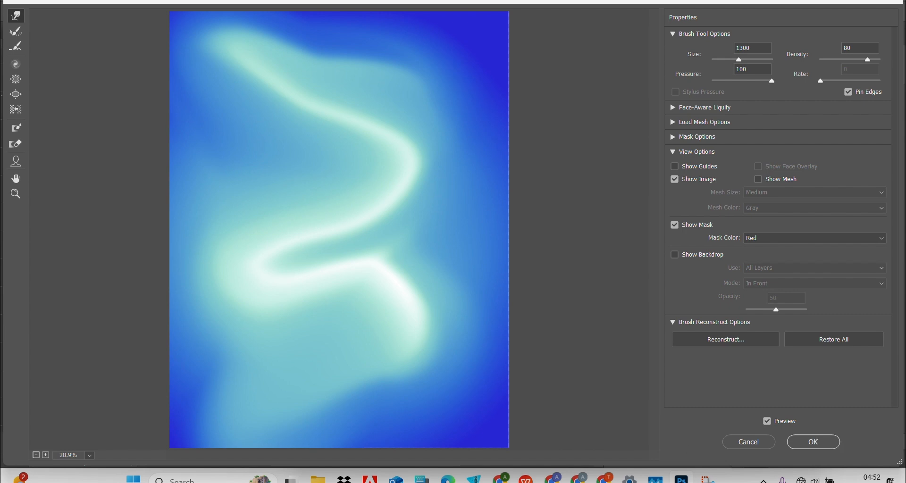
click(812, 441)
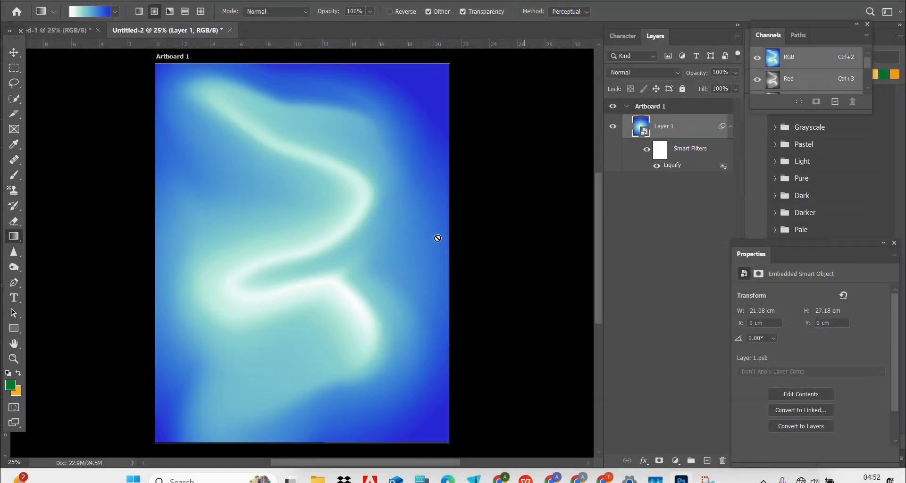
Step: Add an Add Noise smart filter to Layer 1 at 10.59% Uniform
click(166, 1)
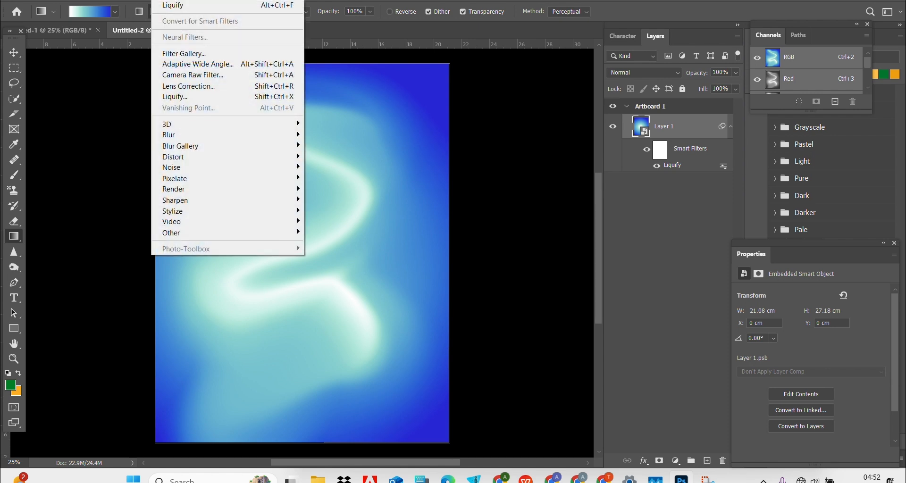
mouse_move(180, 170)
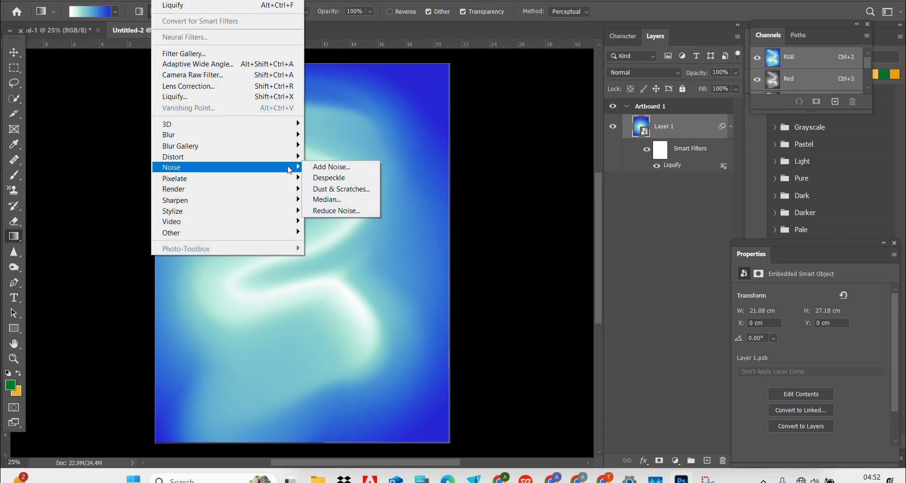
click(313, 166)
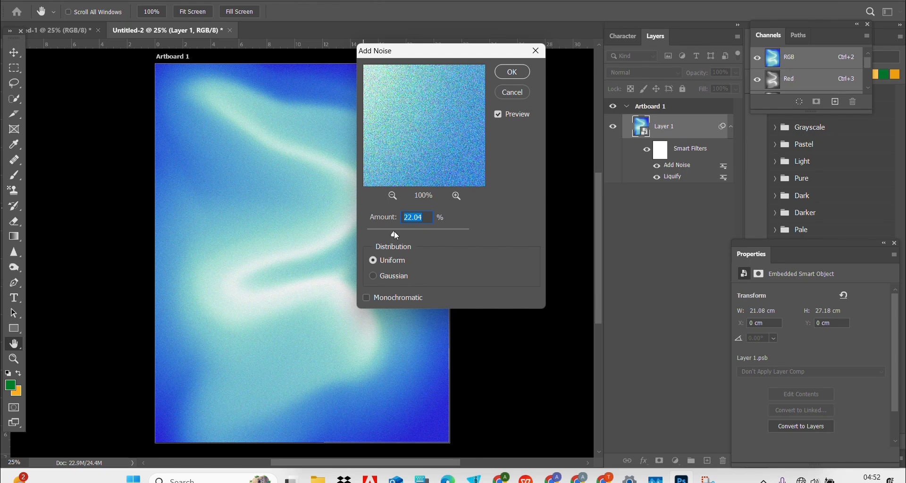
drag(387, 233, 380, 232)
click(510, 70)
key(g)
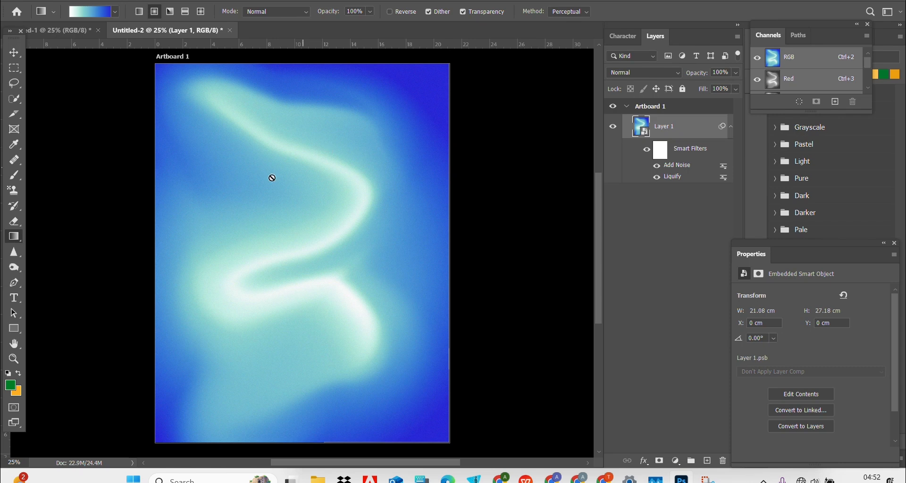
click(37, 31)
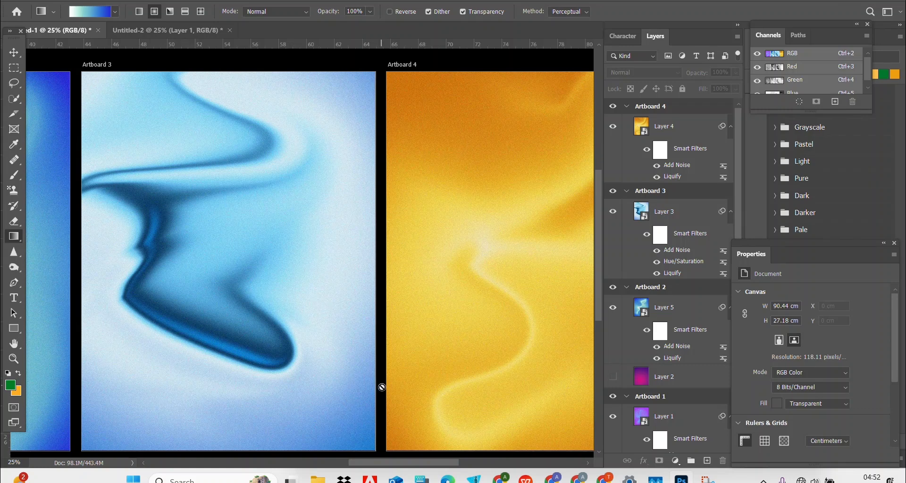
drag(383, 466, 336, 440)
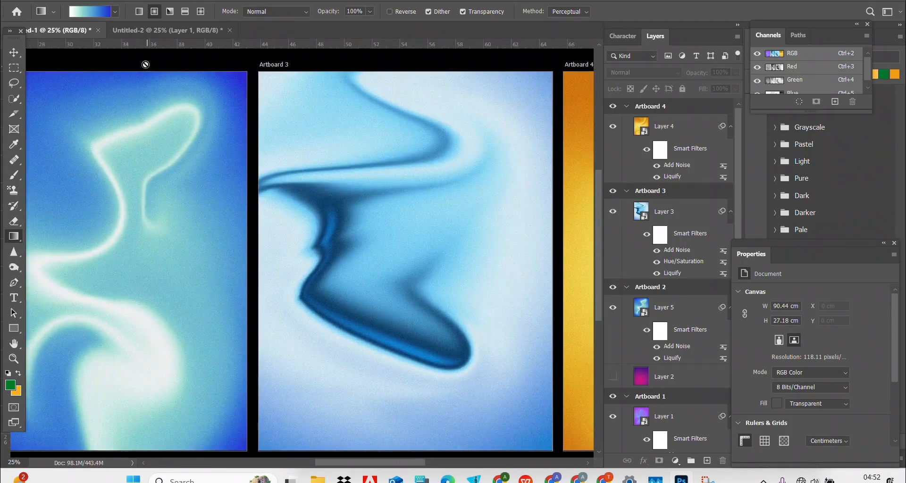
click(140, 29)
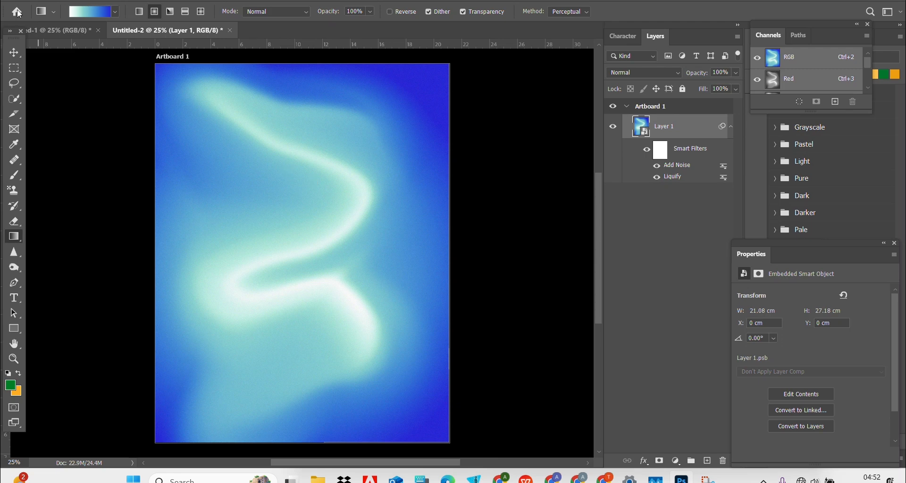
click(256, 120)
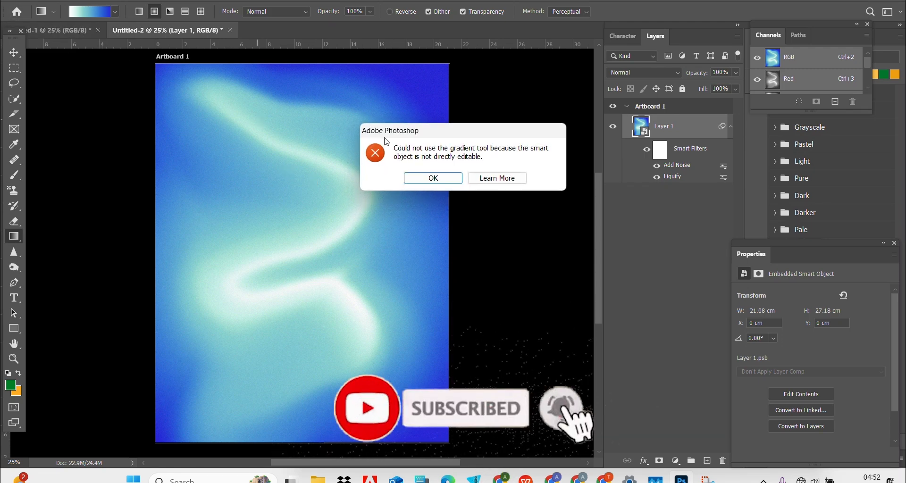
click(432, 178)
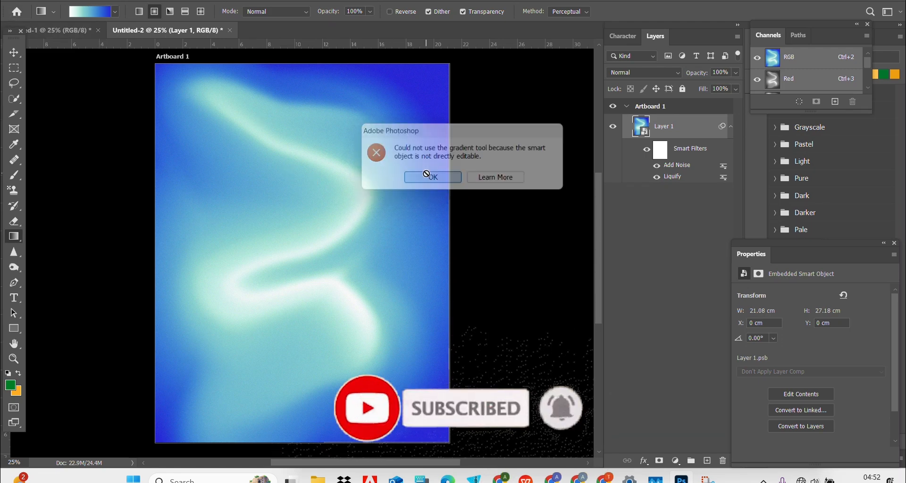
click(14, 52)
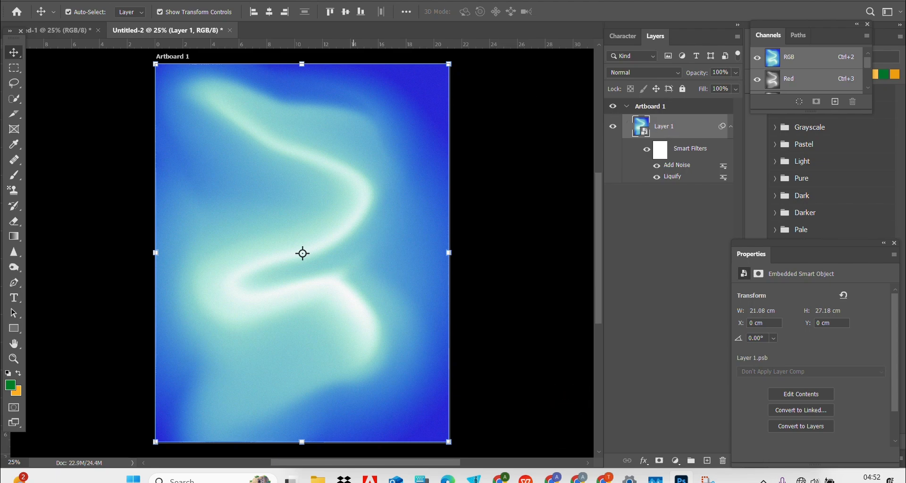
click(160, 0)
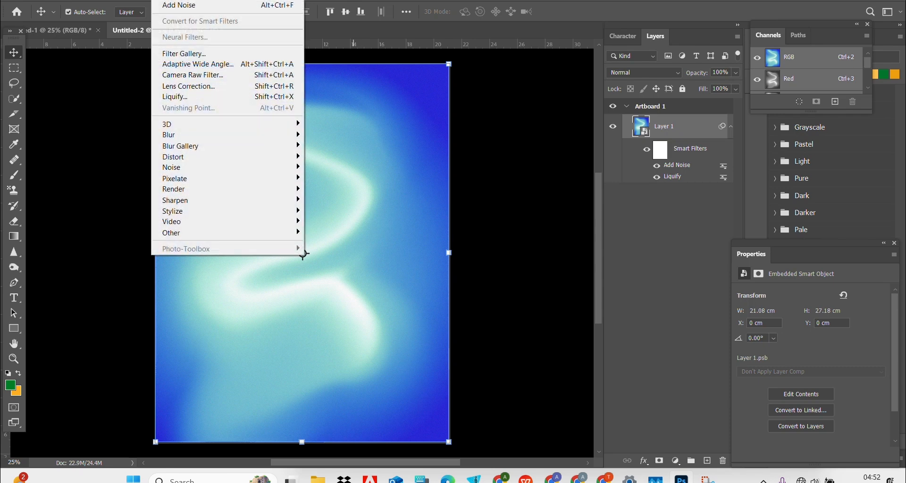
mouse_move(91, 0)
click(64, 0)
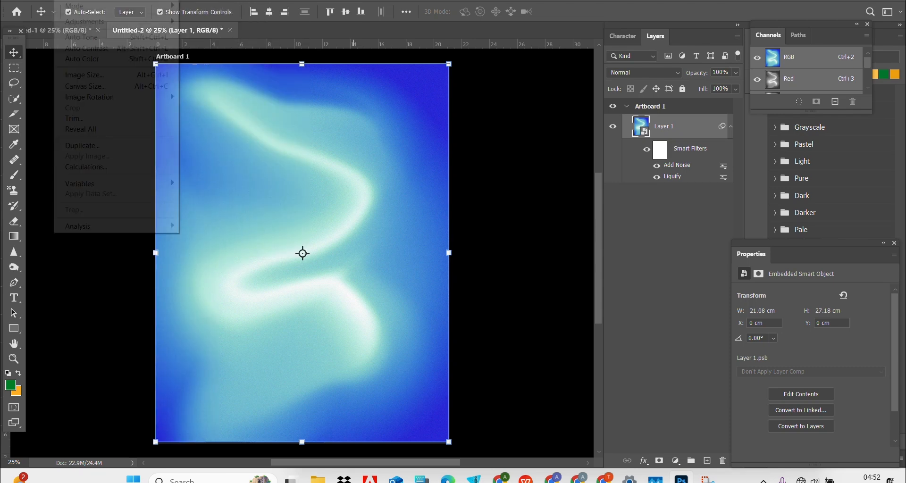
click(64, 0)
mouse_move(96, 28)
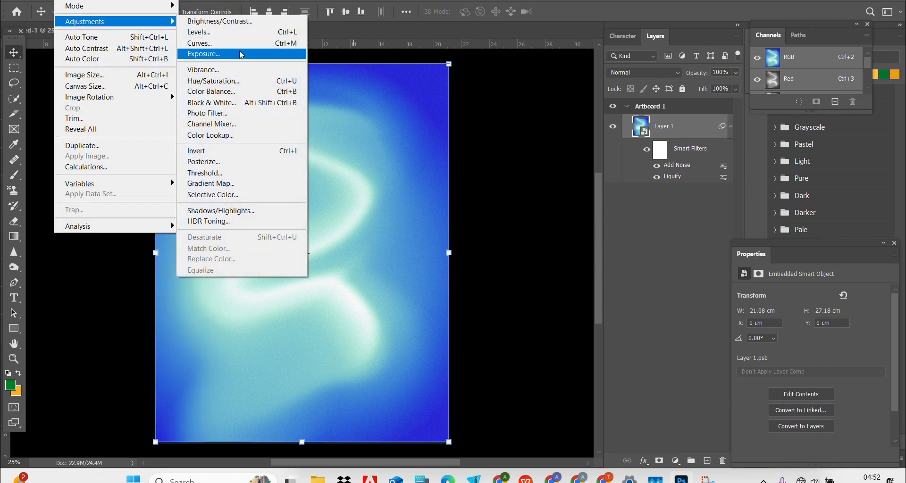
click(234, 80)
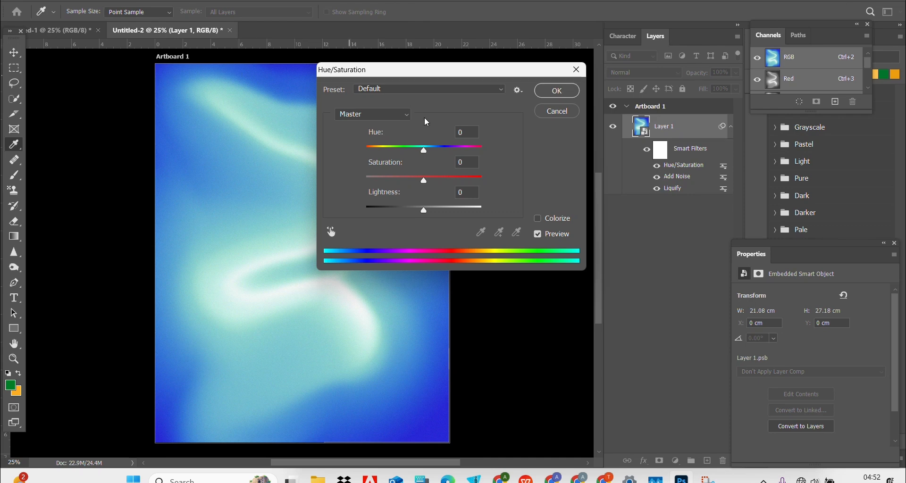
drag(424, 146, 402, 148)
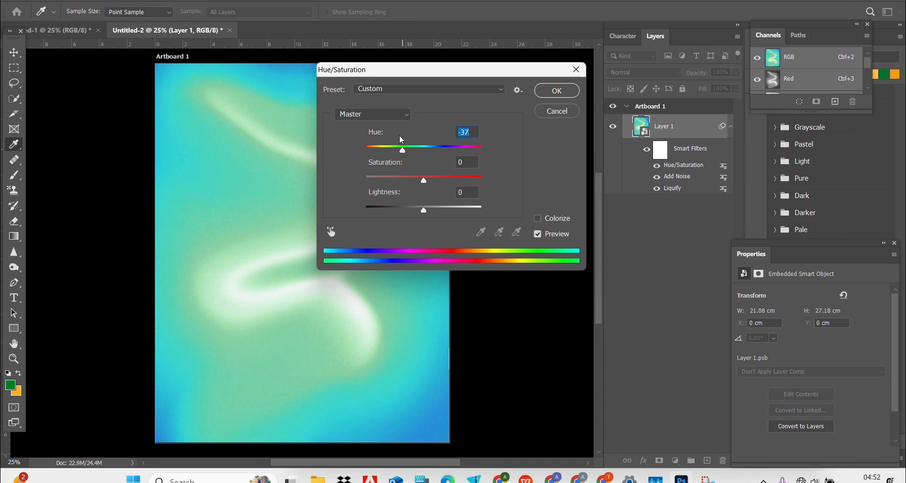
drag(383, 83, 533, 68)
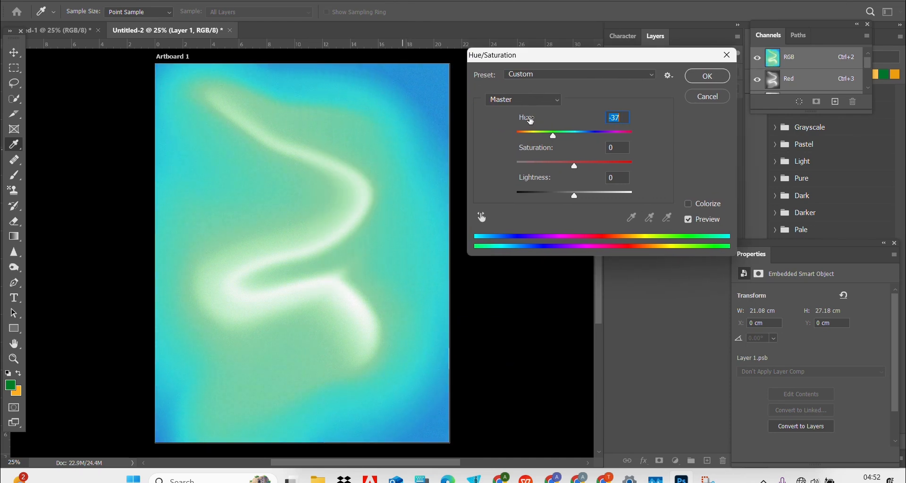
drag(552, 137, 629, 136)
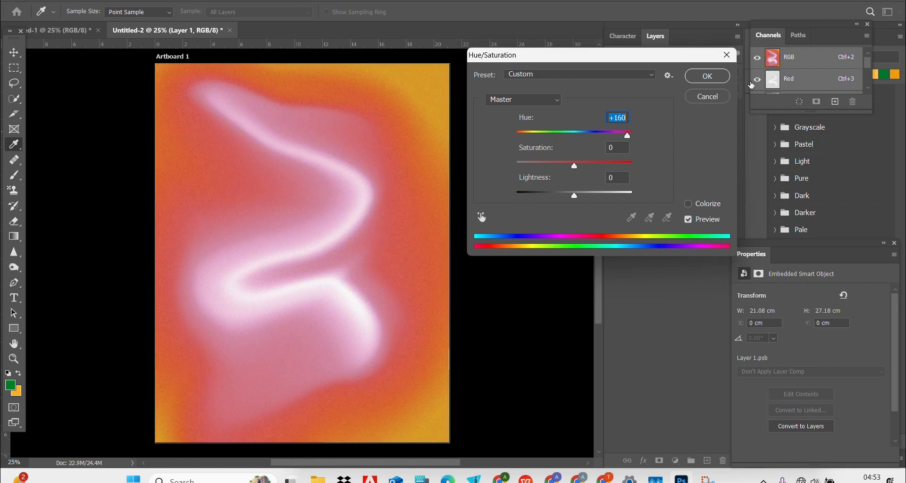
click(708, 96)
Step: Deselect the layer and switch to the four-artboard poster document, panning across its artboards
click(495, 122)
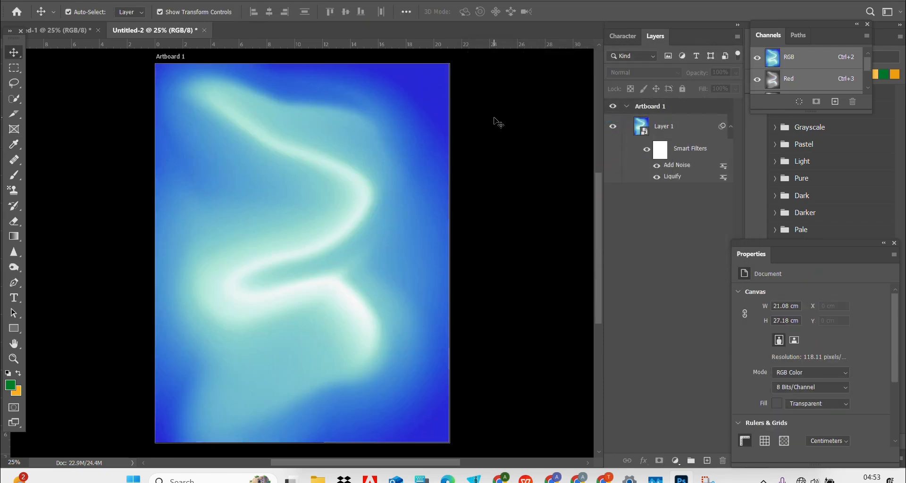
click(44, 32)
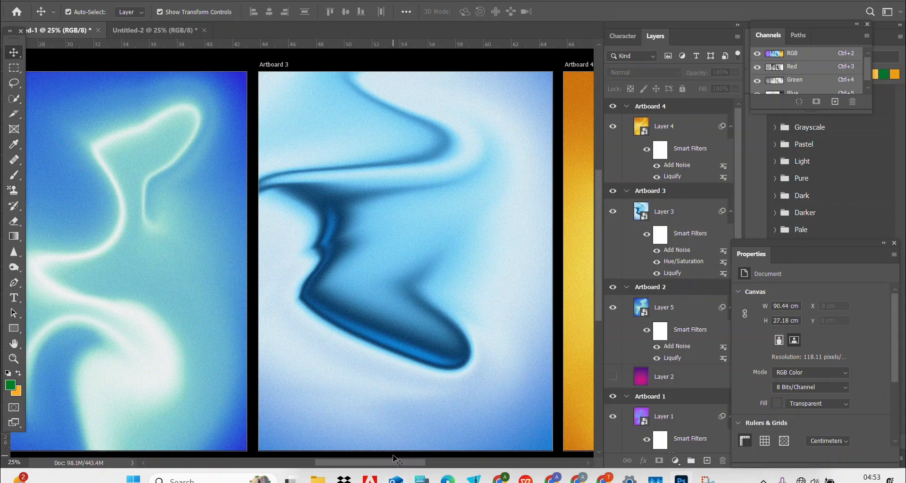
drag(390, 466, 423, 467)
drag(452, 464, 309, 464)
scroll(214, 329, right, 15)
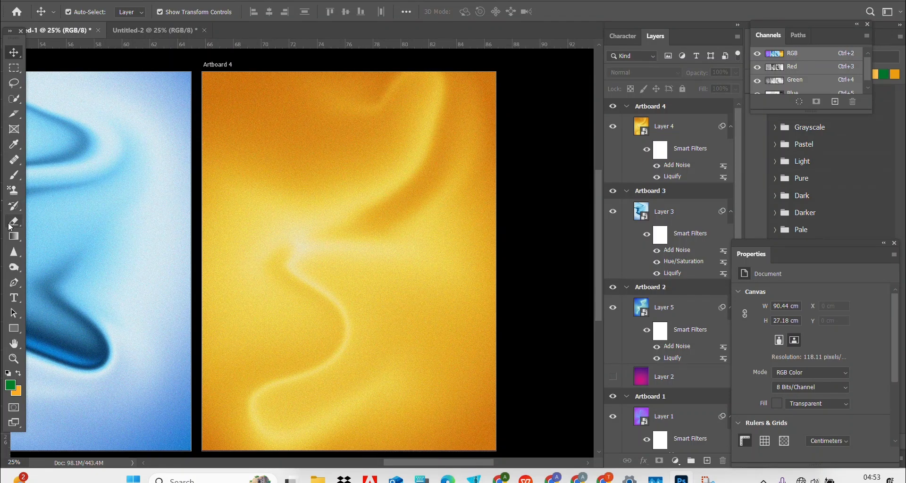
Step: With the Gradient tool, expand the free gradient maps and OVER 6000 GRADIENTS preset folders
click(14, 237)
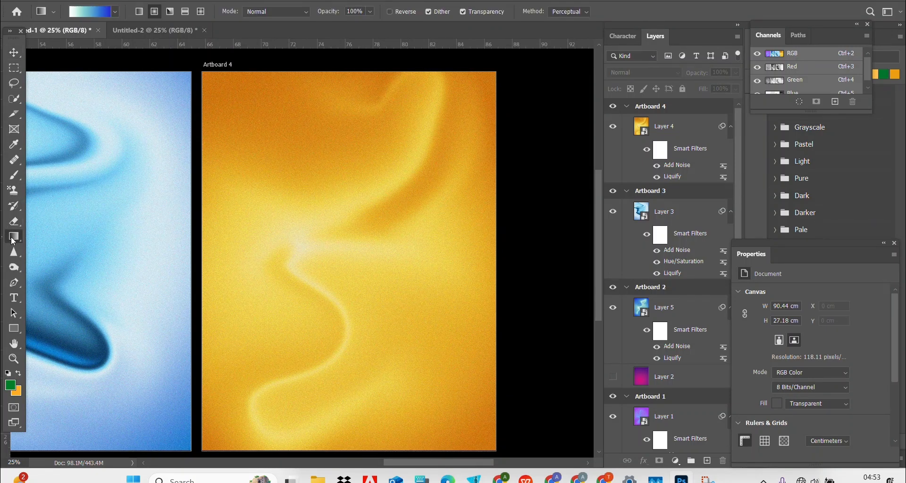
click(115, 12)
drag(140, 45, 140, 89)
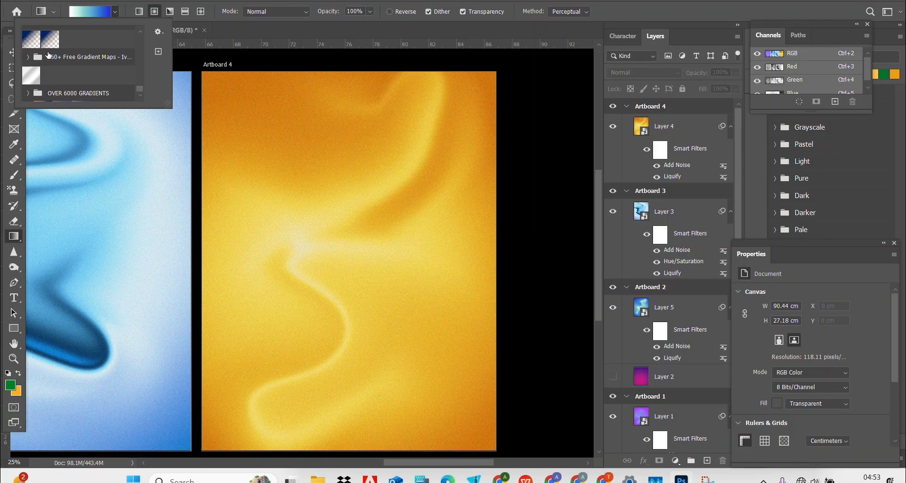
click(29, 58)
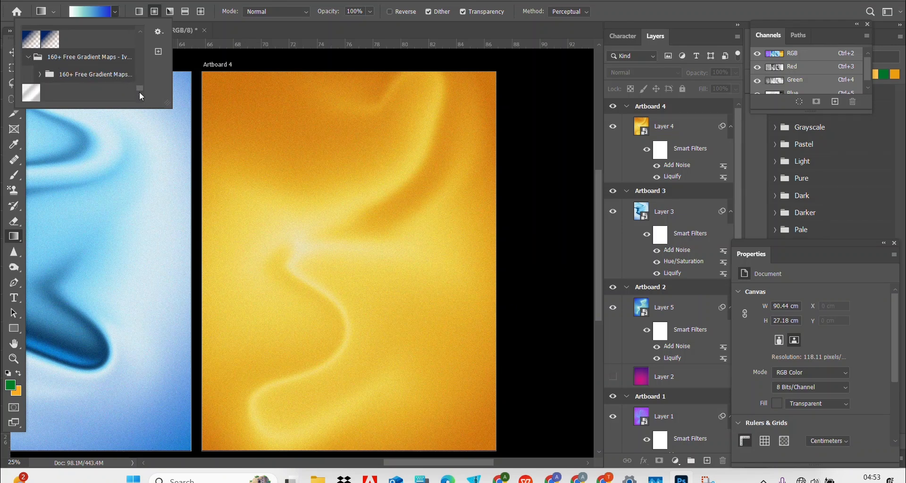
scroll(141, 94, down, 1)
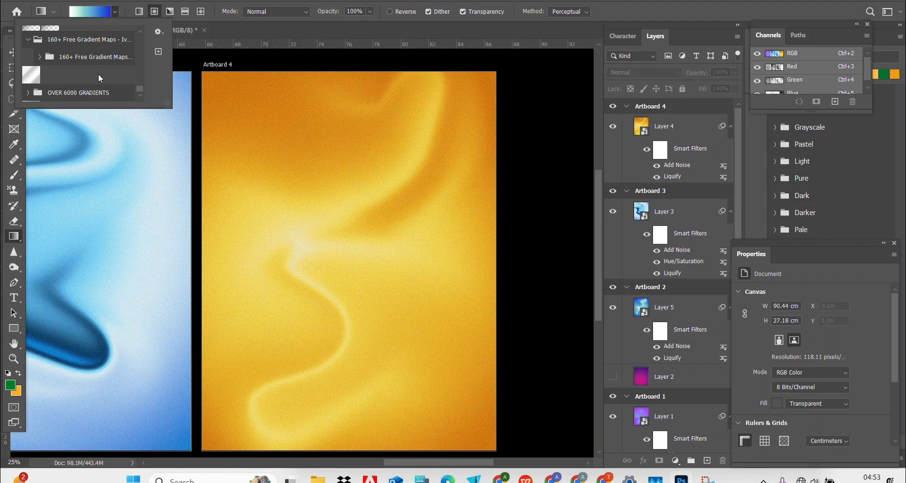
click(27, 94)
Step: Scroll through the OVER 6000 GRADIENTS presets and choose the purple-to-orange gradient
scroll(137, 93, down, 5)
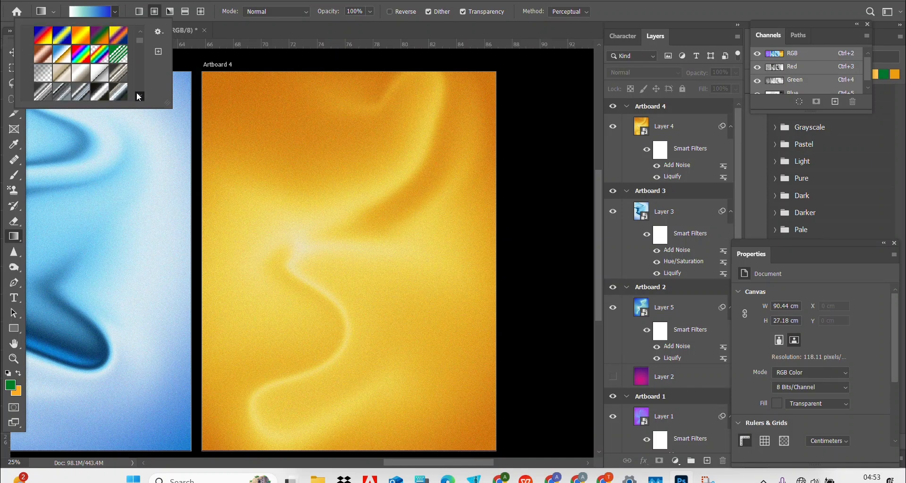
scroll(137, 93, down, 1)
scroll(140, 96, down, 6)
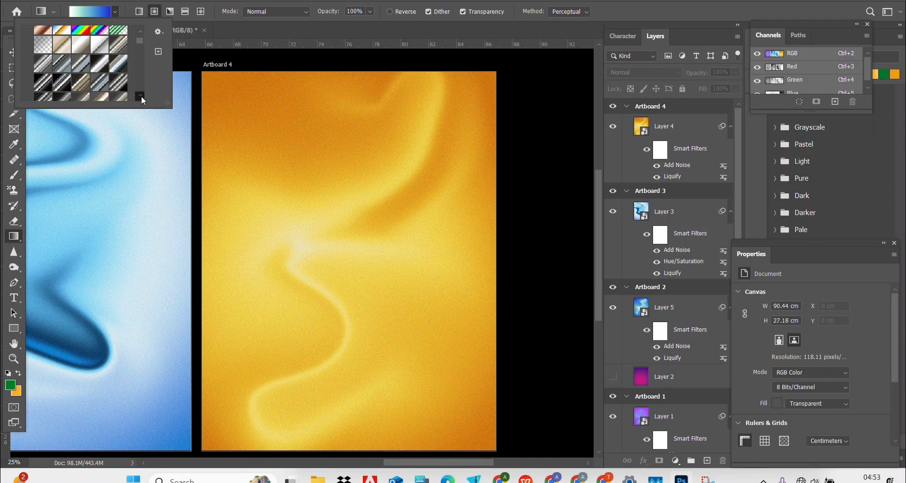
scroll(140, 95, down, 8)
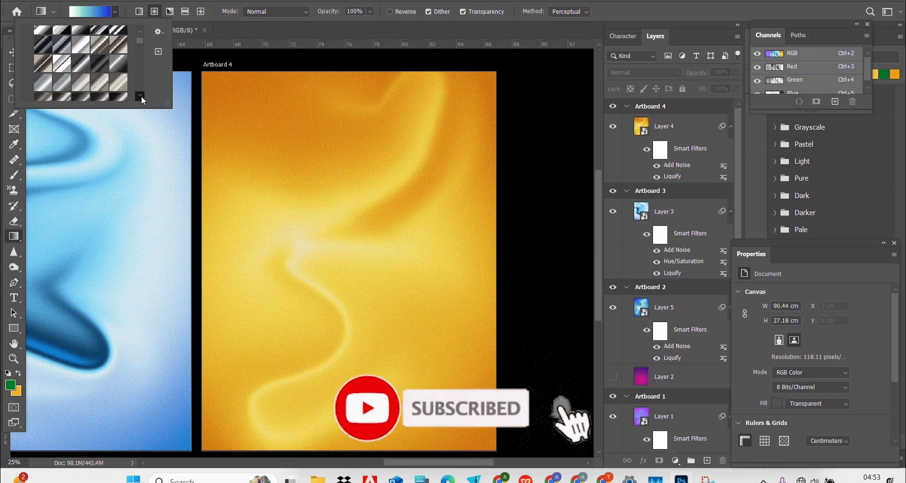
scroll(141, 95, down, 8)
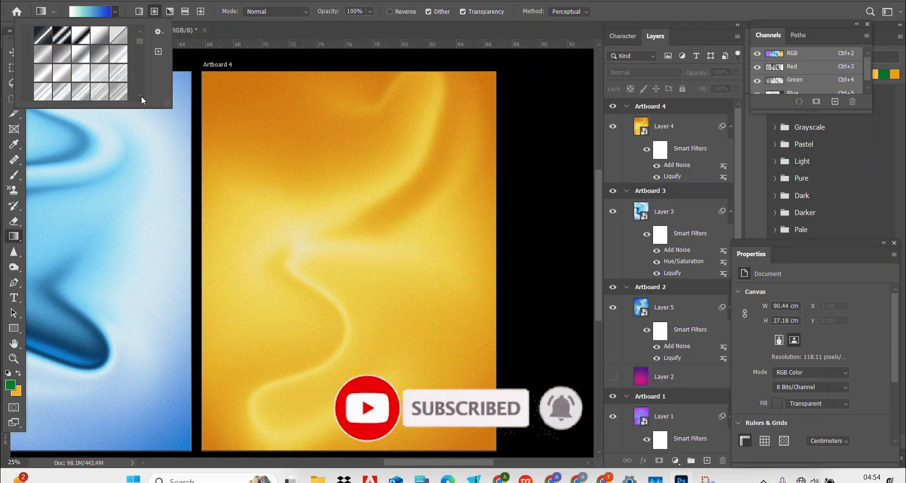
scroll(141, 95, down, 8)
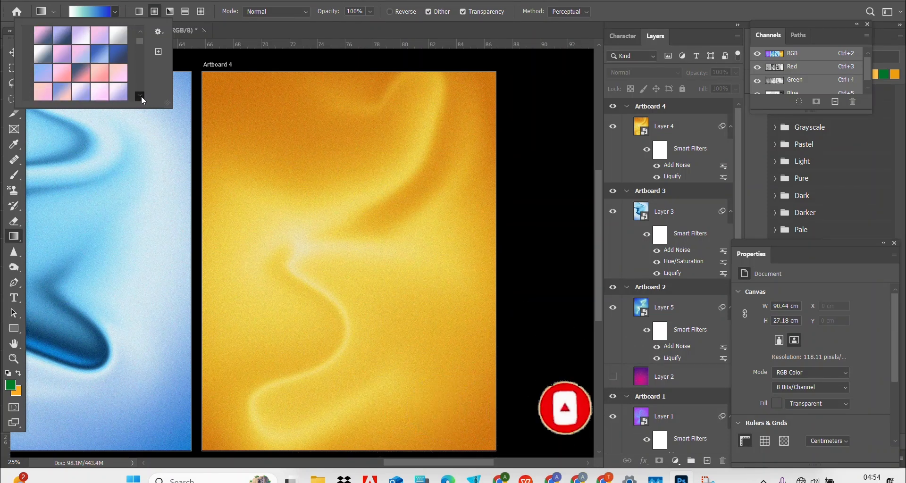
scroll(141, 95, down, 8)
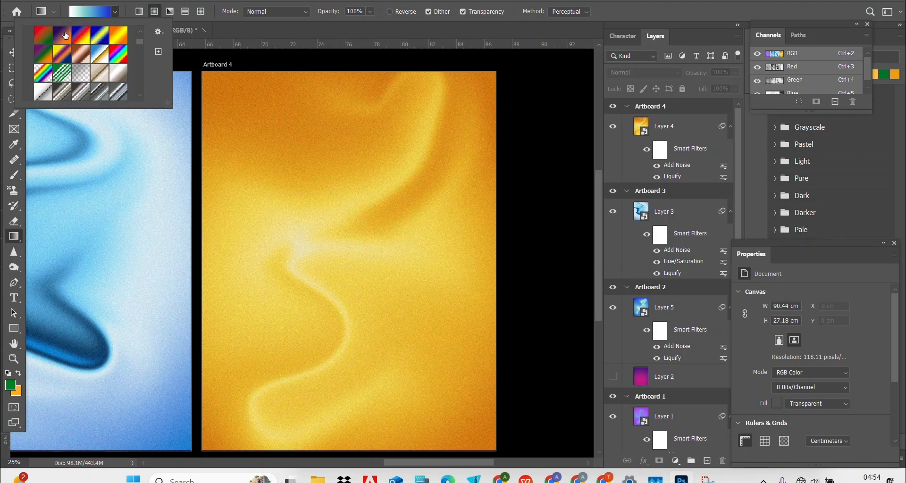
click(43, 39)
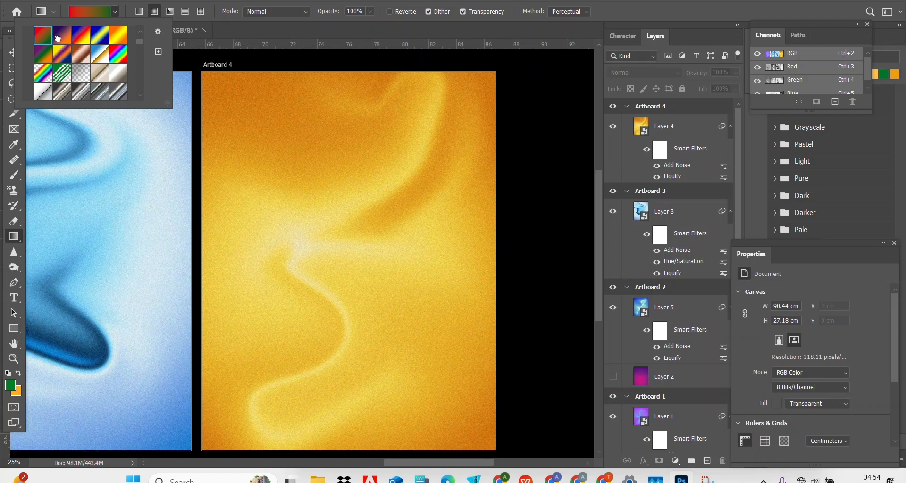
click(57, 39)
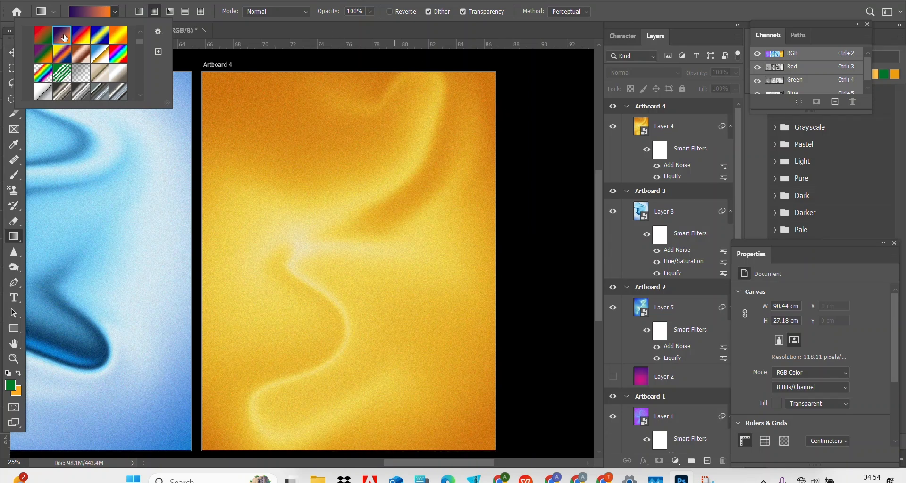
Step: In Untitled-2, add Artboard 2 to the right of Artboard 1 and create an empty Layer 2 on it
click(12, 47)
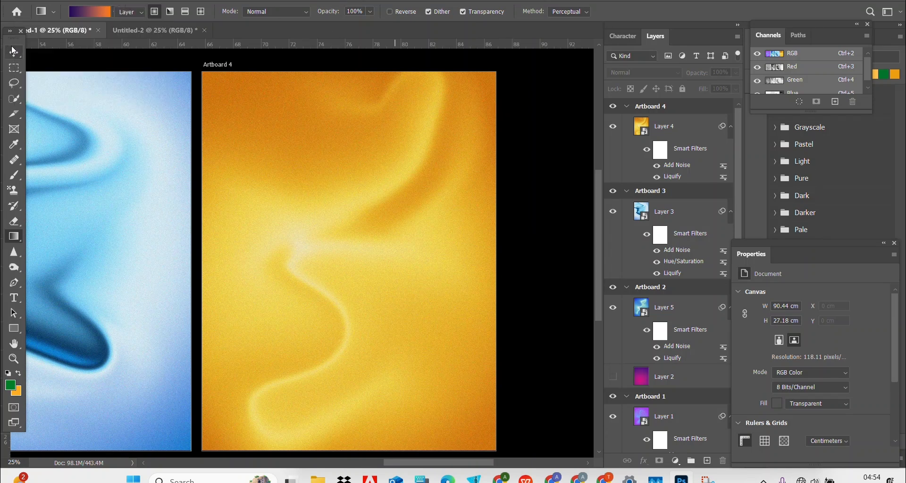
click(144, 27)
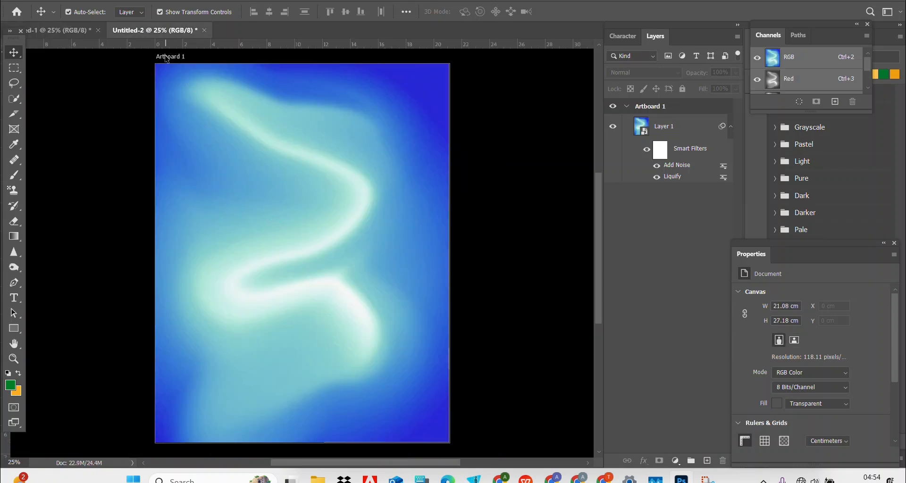
key(shift+v)
click(476, 253)
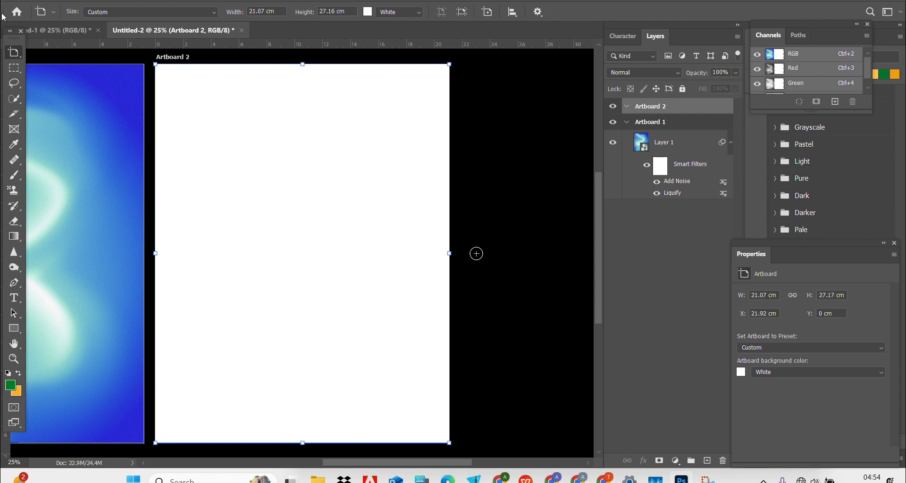
right_click(14, 51)
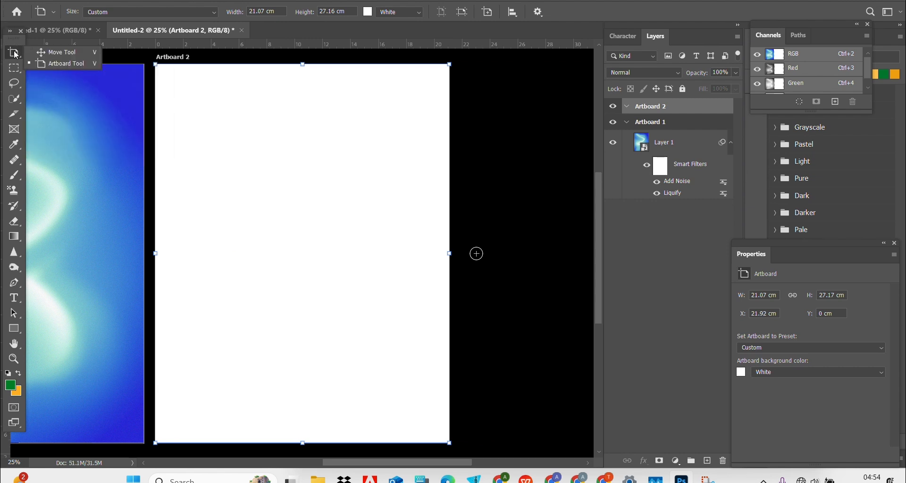
click(57, 52)
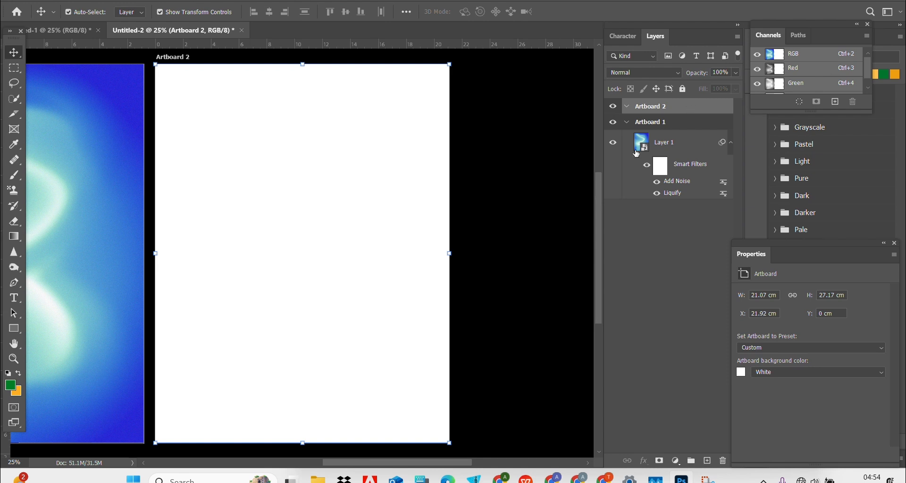
click(707, 461)
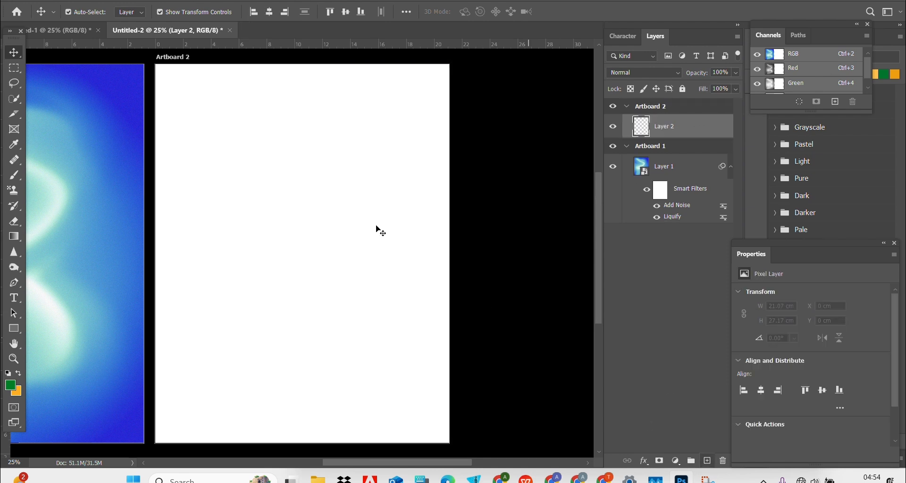
Step: Fill Layer 2 with a radial purple-to-orange gradient from Artboard 2's centre, redrawing after one undo
click(15, 236)
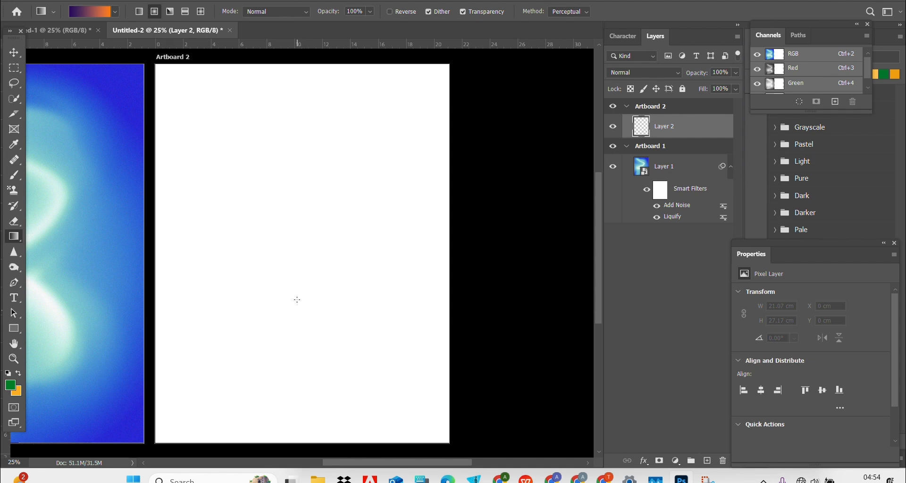
drag(297, 310, 294, 67)
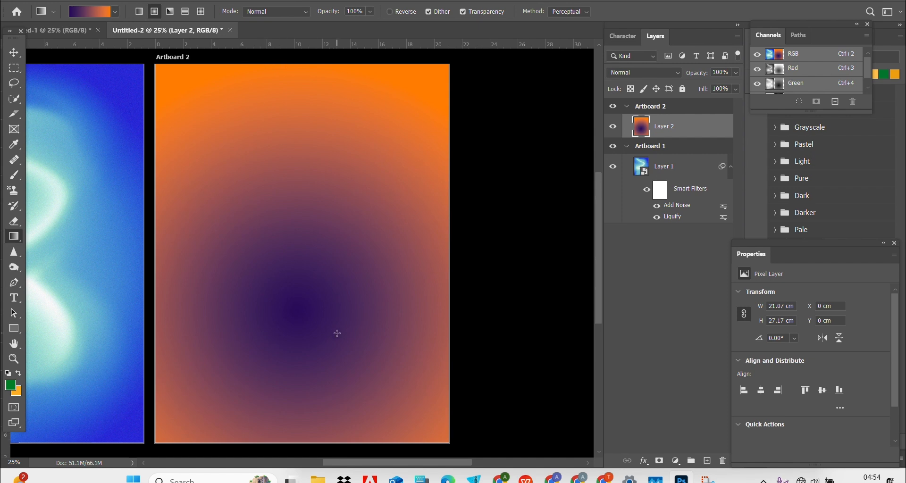
key(ctrl+z)
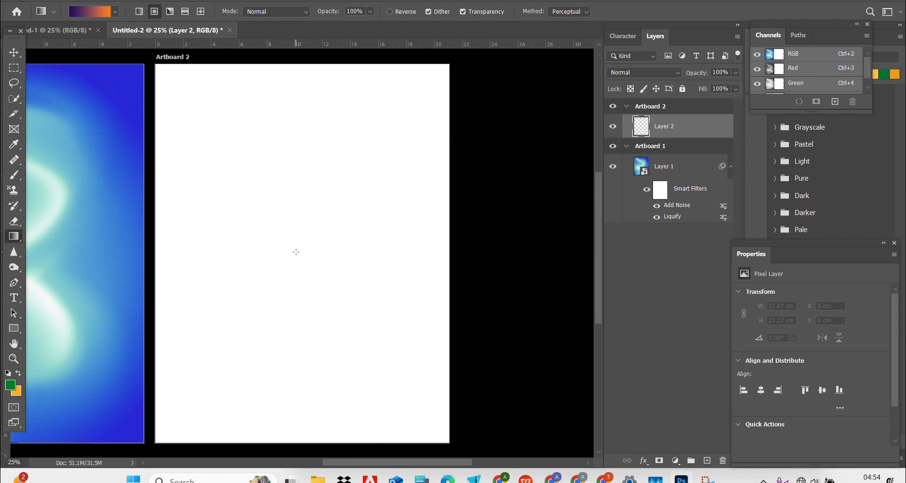
drag(296, 253, 292, 62)
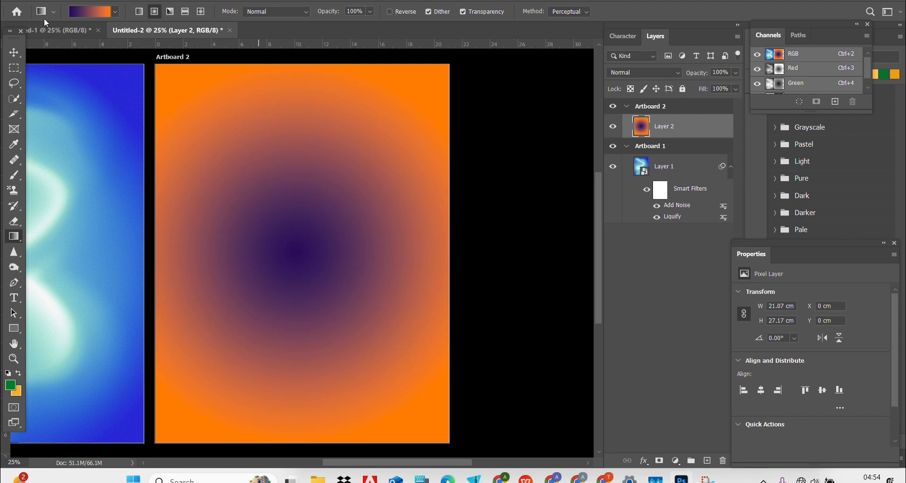
Step: Convert Layer 2 to a smart object and open Liquify with Pin Edges unchecked
right_click(664, 125)
click(683, 146)
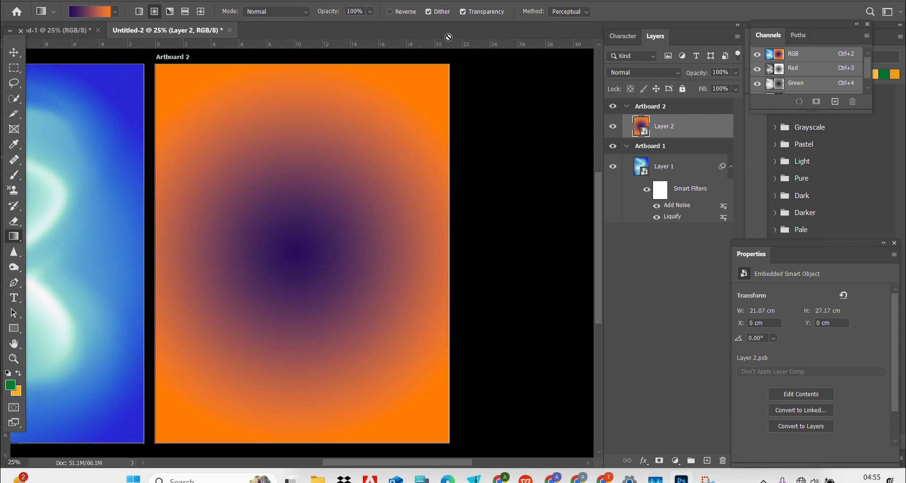
click(172, 1)
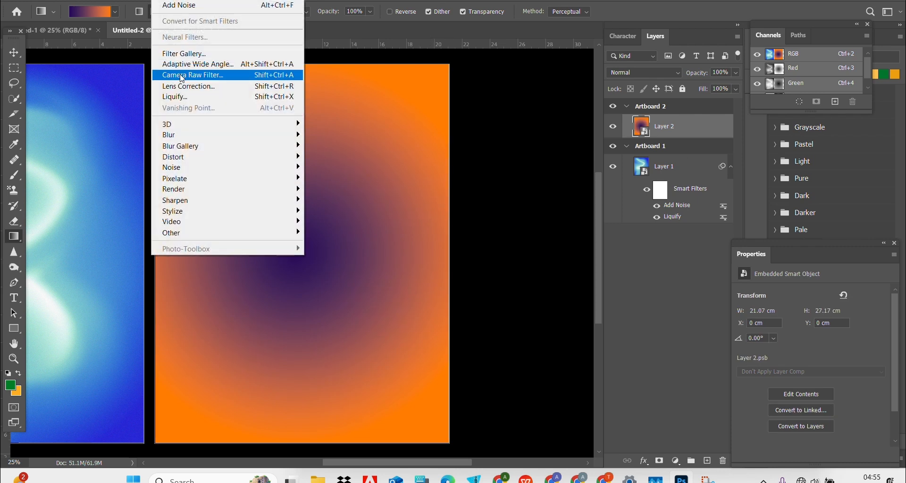
click(177, 96)
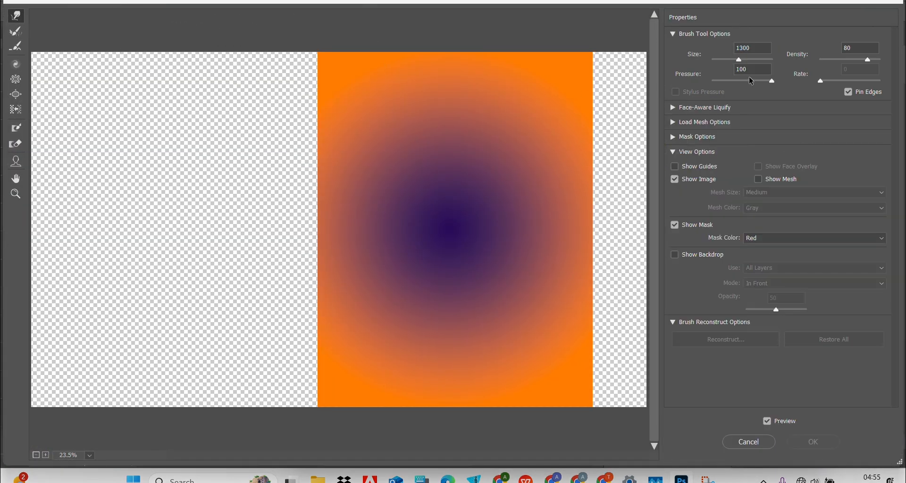
click(848, 92)
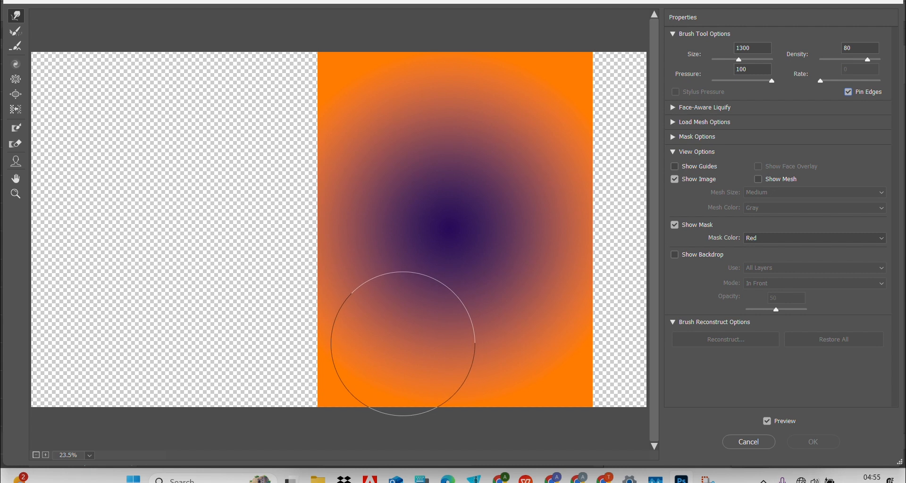
Step: Forward Warp the purple core into an S-shaped swirl, shrinking the brush to 1000, and apply
mouse_move(409, 324)
mouse_down()
mouse_move(436, 280)
mouse_move(471, 263)
mouse_up()
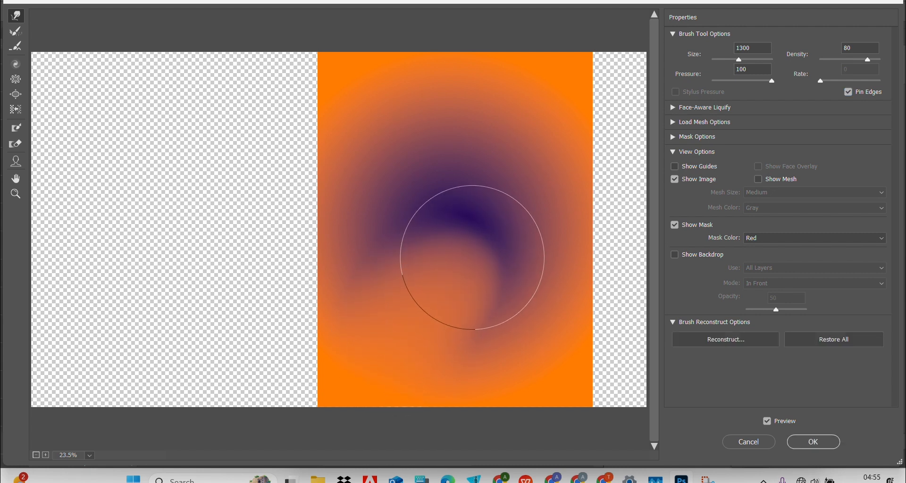
mouse_move(525, 112)
mouse_down()
mouse_move(483, 154)
mouse_move(460, 239)
mouse_up()
mouse_move(514, 263)
mouse_down()
mouse_move(525, 308)
mouse_move(402, 255)
mouse_move(390, 198)
mouse_move(416, 123)
mouse_move(449, 93)
mouse_move(495, 81)
mouse_up()
key(bracketleft)
key(bracketleft)
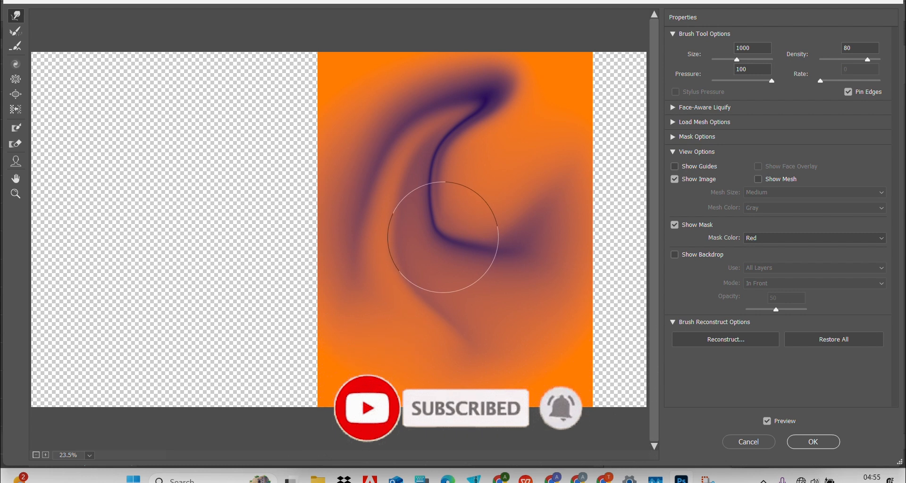
mouse_move(443, 237)
mouse_down()
mouse_move(379, 361)
mouse_move(394, 334)
mouse_up()
mouse_move(376, 219)
mouse_down()
mouse_move(453, 261)
mouse_move(486, 301)
mouse_move(520, 312)
mouse_move(408, 320)
mouse_move(327, 405)
mouse_up()
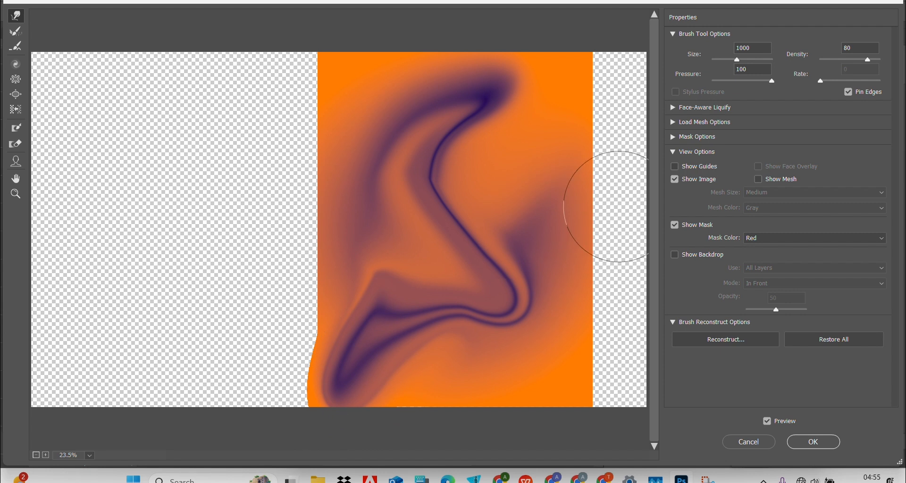
click(810, 445)
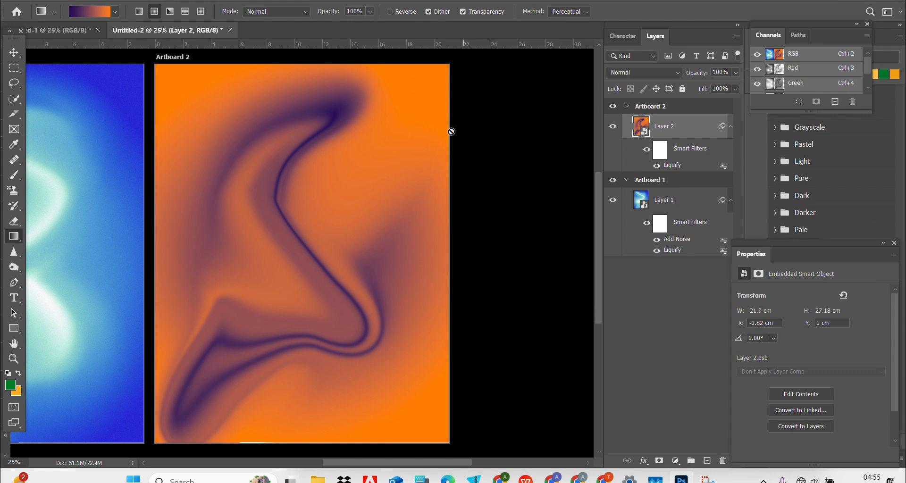
Step: Add an Add Noise smart filter to Layer 2 at 13.93% Uniform, then deselect the layer
click(14, 54)
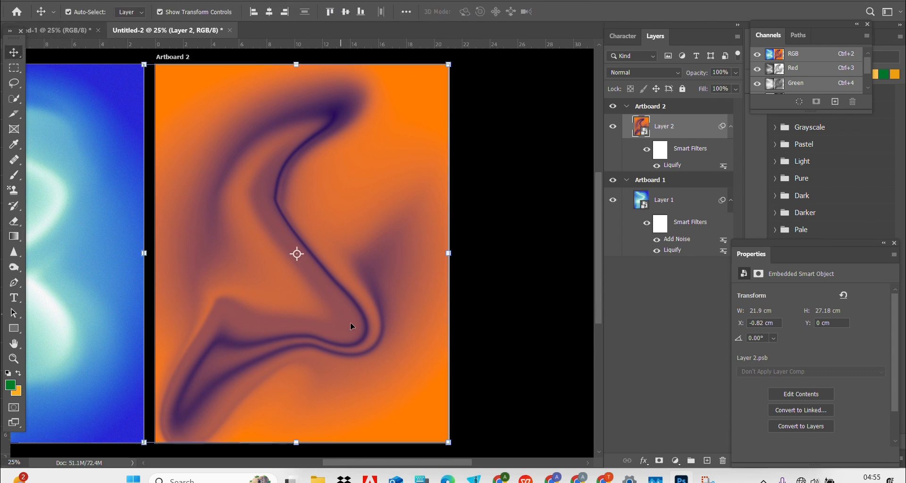
drag(387, 464, 332, 451)
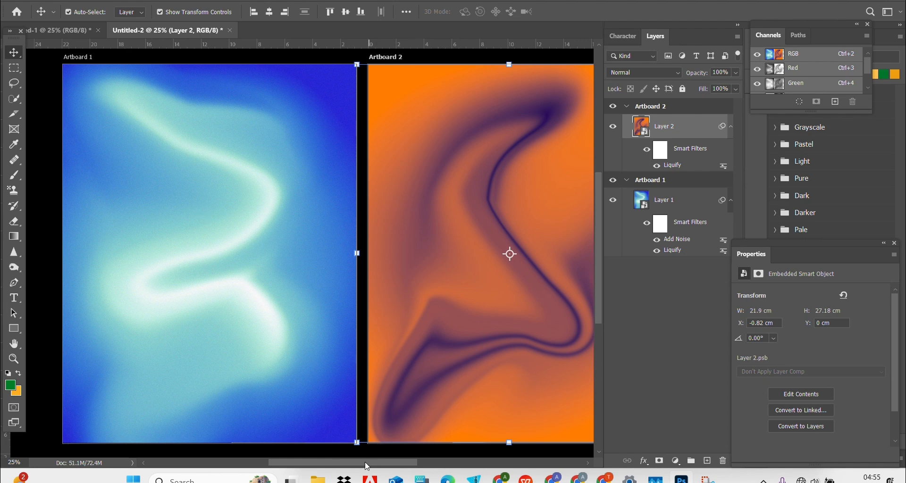
drag(366, 465, 417, 465)
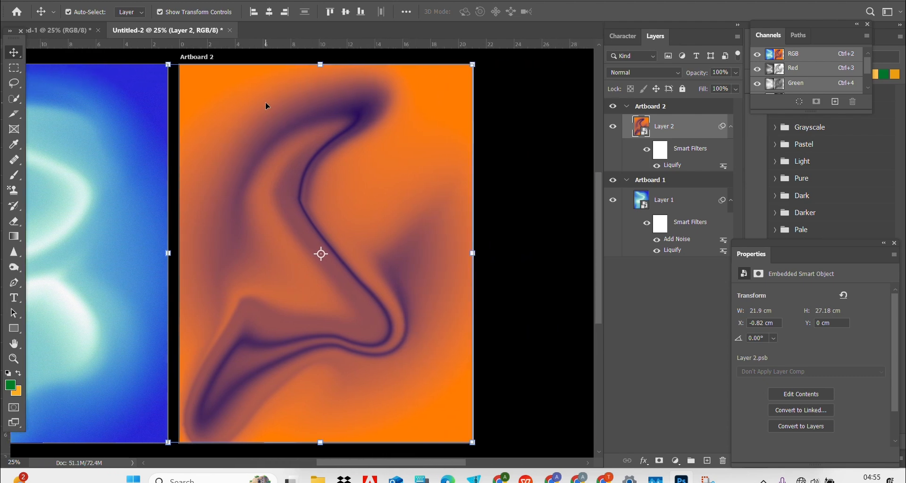
click(168, 0)
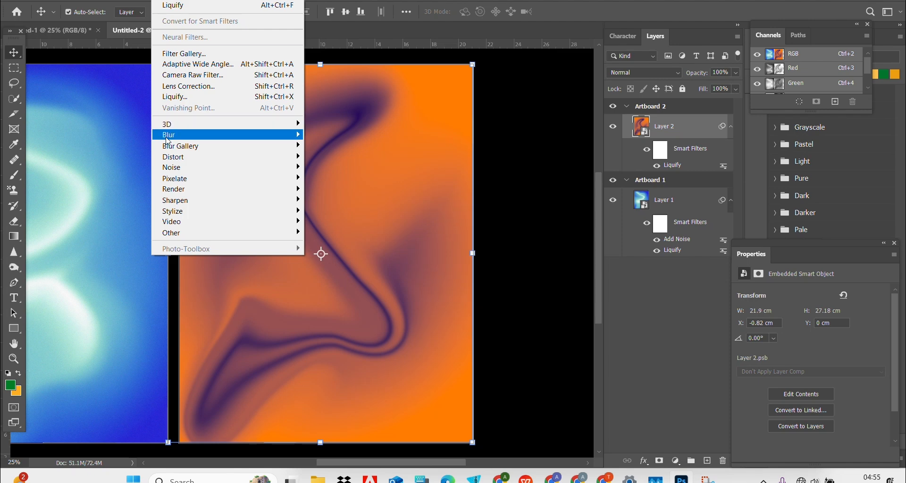
mouse_move(182, 177)
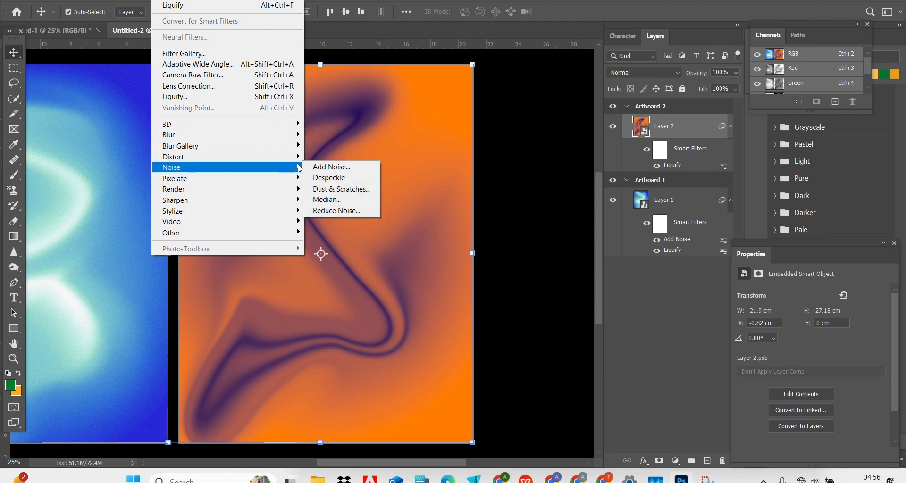
click(330, 168)
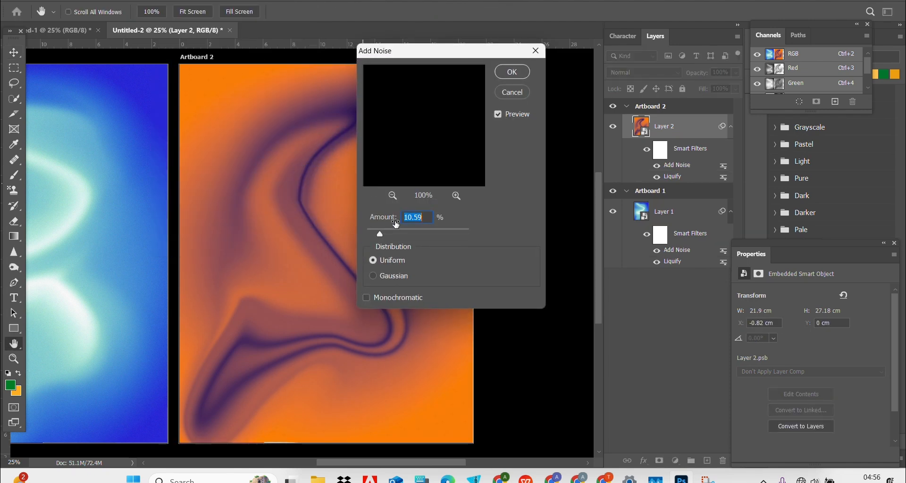
mouse_move(381, 236)
mouse_down()
mouse_move(370, 233)
mouse_move(386, 232)
mouse_up()
drag(401, 232, 385, 233)
drag(407, 51, 622, 54)
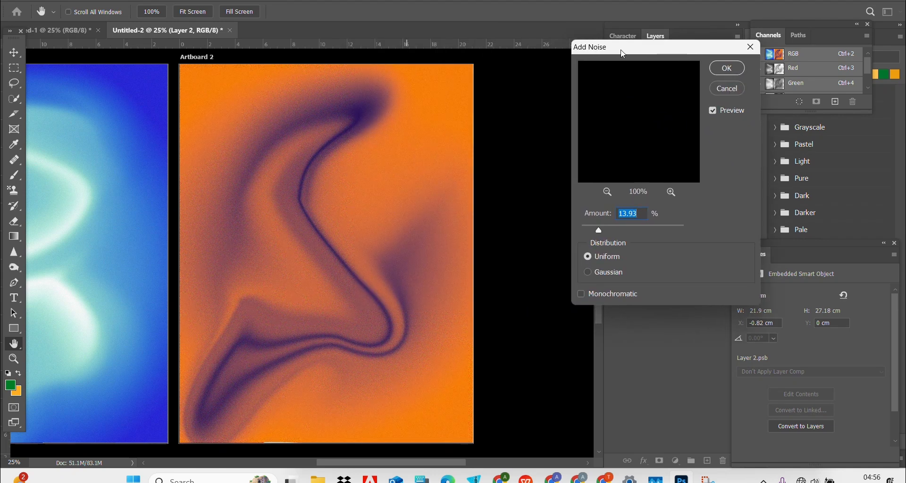
click(725, 71)
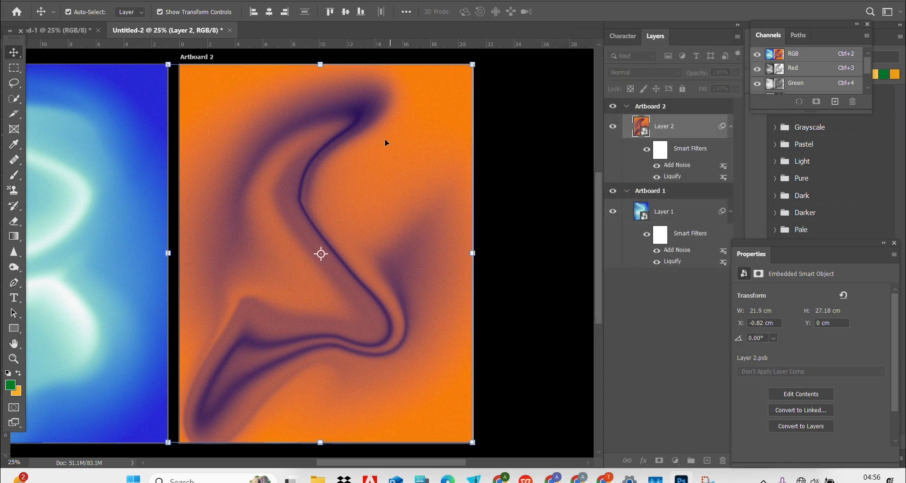
click(495, 150)
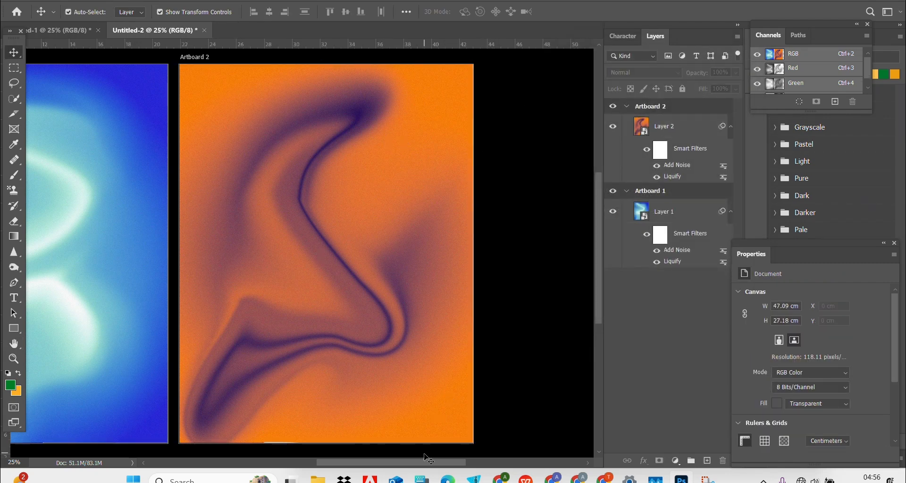
Step: Inspect the blue gradient layer on Artboard 1 and the orange gradient layer on Artboard 2
drag(424, 461, 391, 454)
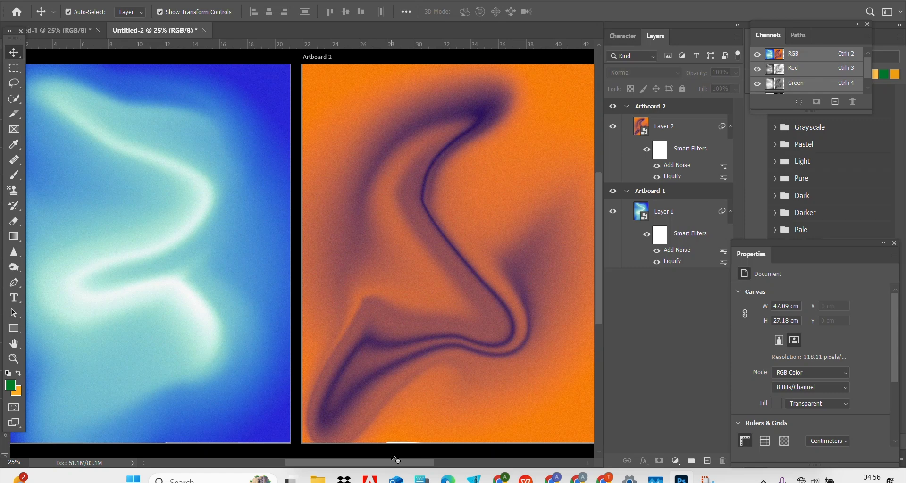
click(154, 373)
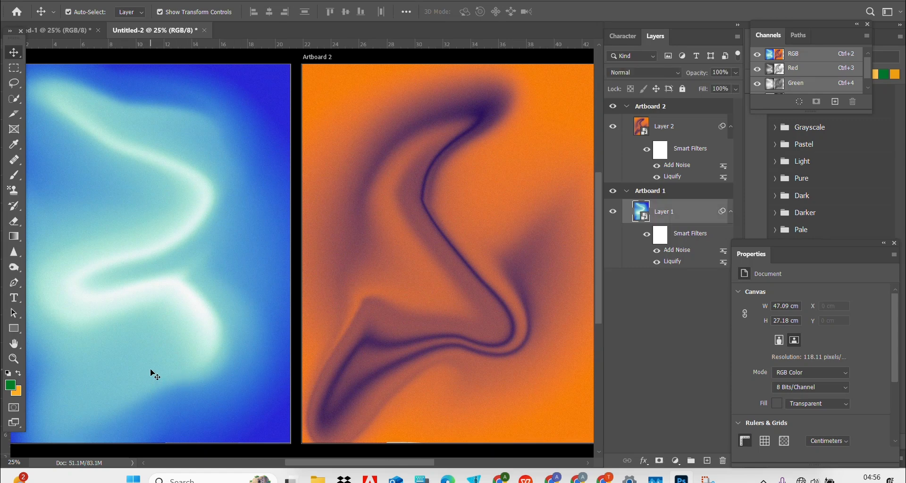
click(315, 368)
click(217, 201)
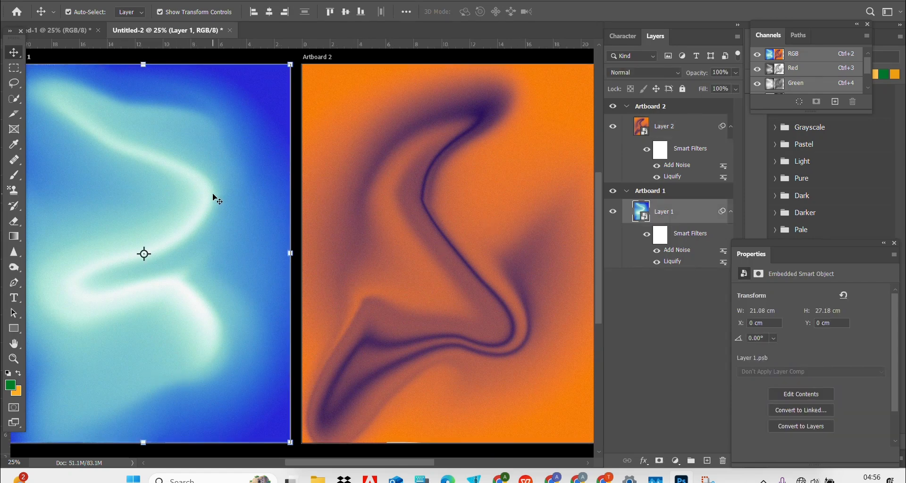
Step: Switch to the four-artboard poster document and scroll to its purple and blue Artboards 1 and 2
click(68, 30)
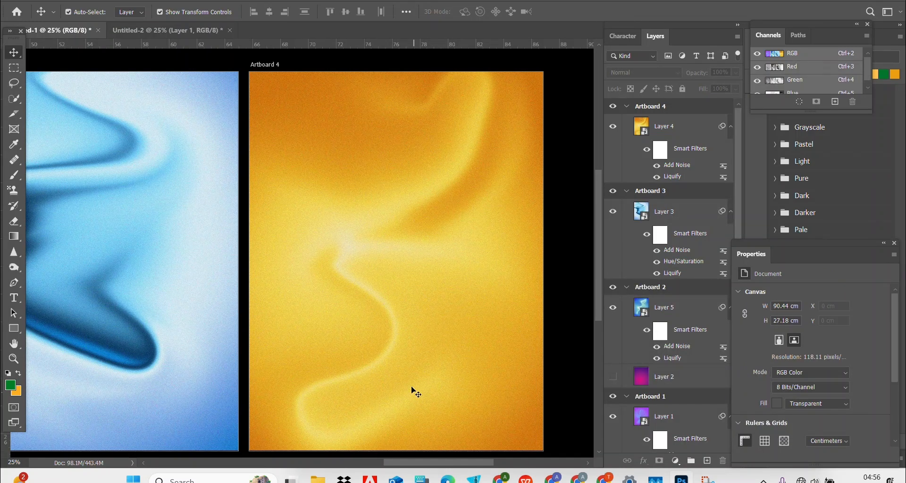
scroll(418, 452, left, 15)
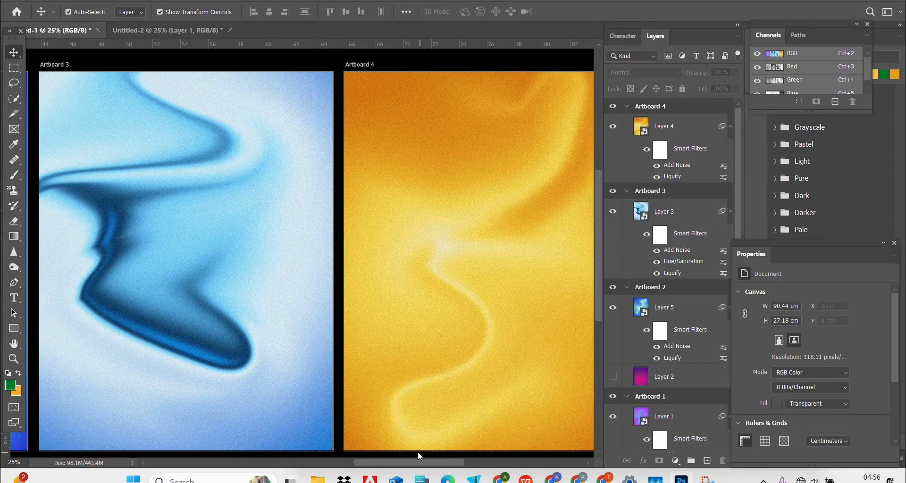
scroll(310, 435, left, 6)
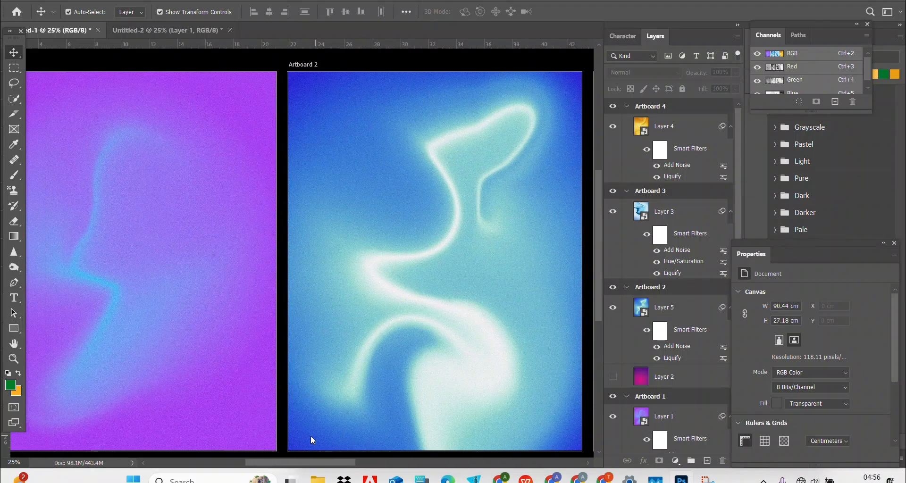
scroll(302, 432, right, 5)
scroll(318, 428, left, 2)
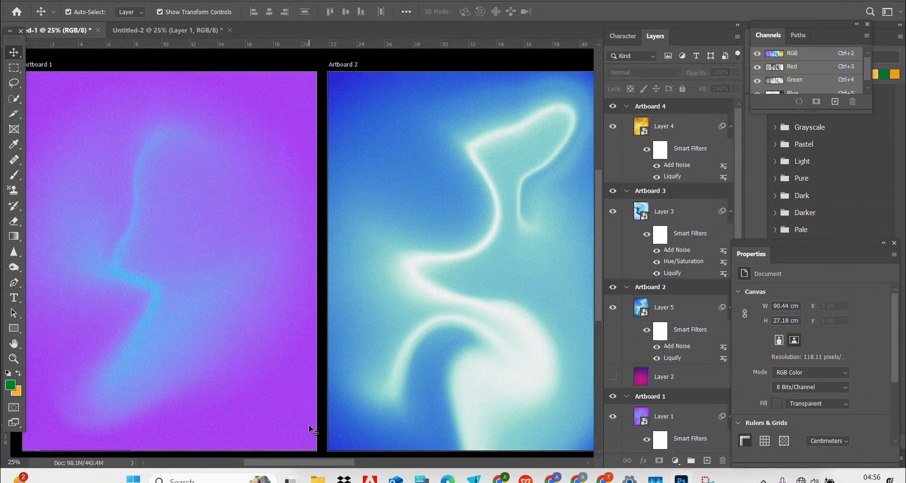